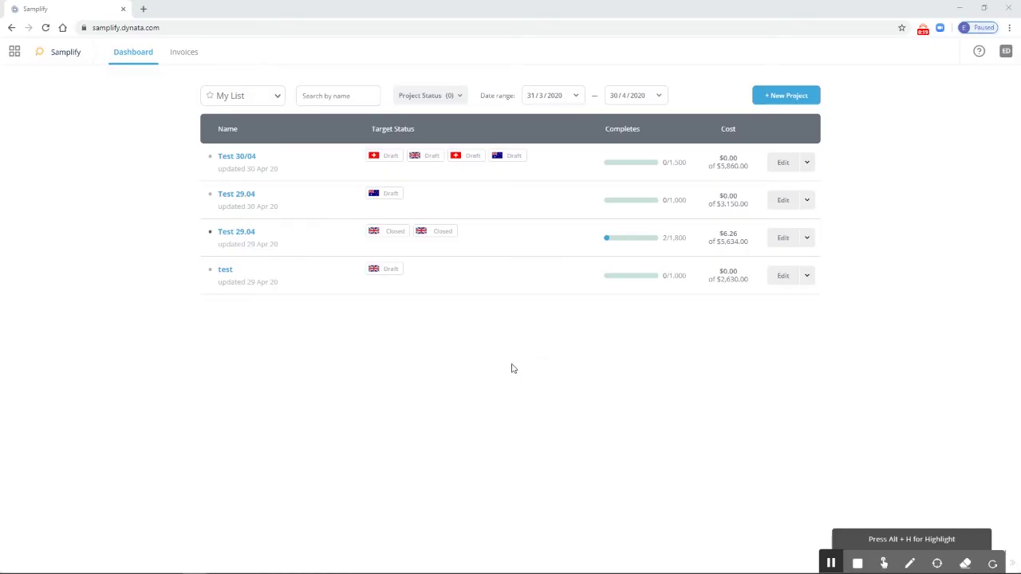
Open the Test 30/04 project from the Dashboard.
{"action": "left_click", "coordinate": [227, 158]}
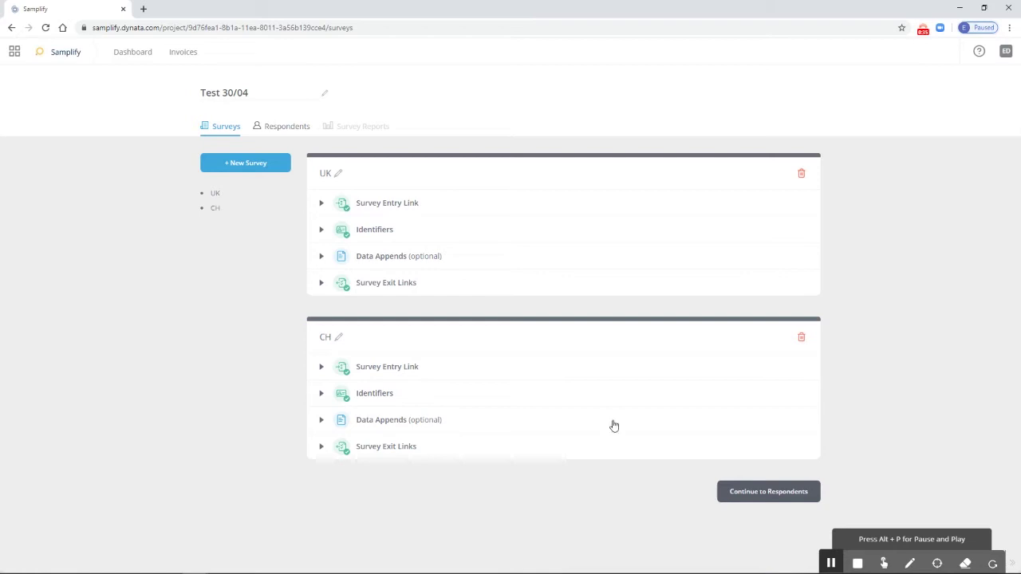
Expand the UK survey's Data Appends, consult the help panel, and open the country list.
{"action": "left_click", "coordinate": [321, 258]}
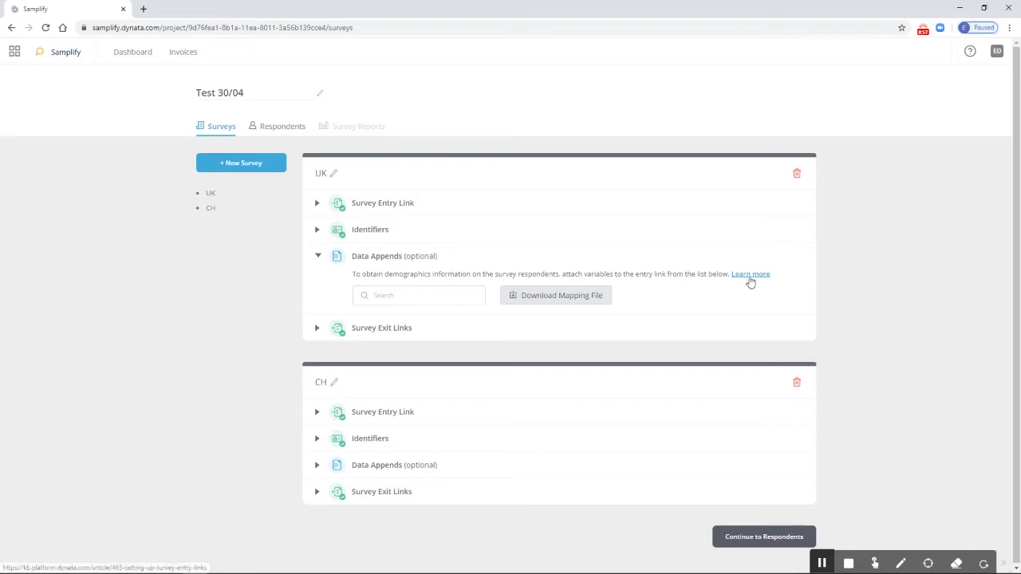
{"action": "left_click", "coordinate": [970, 53]}
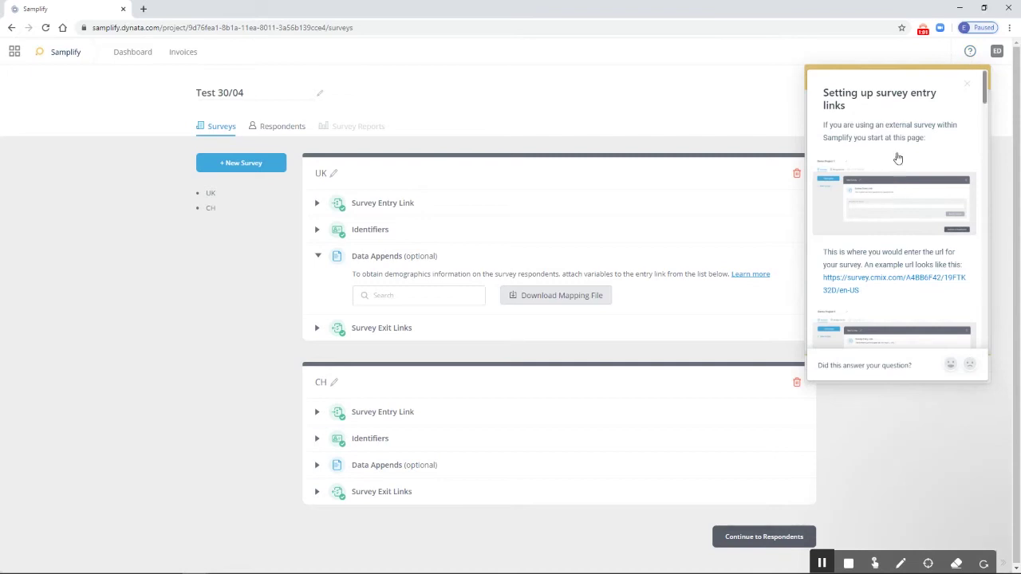
{"action": "left_click", "coordinate": [971, 85]}
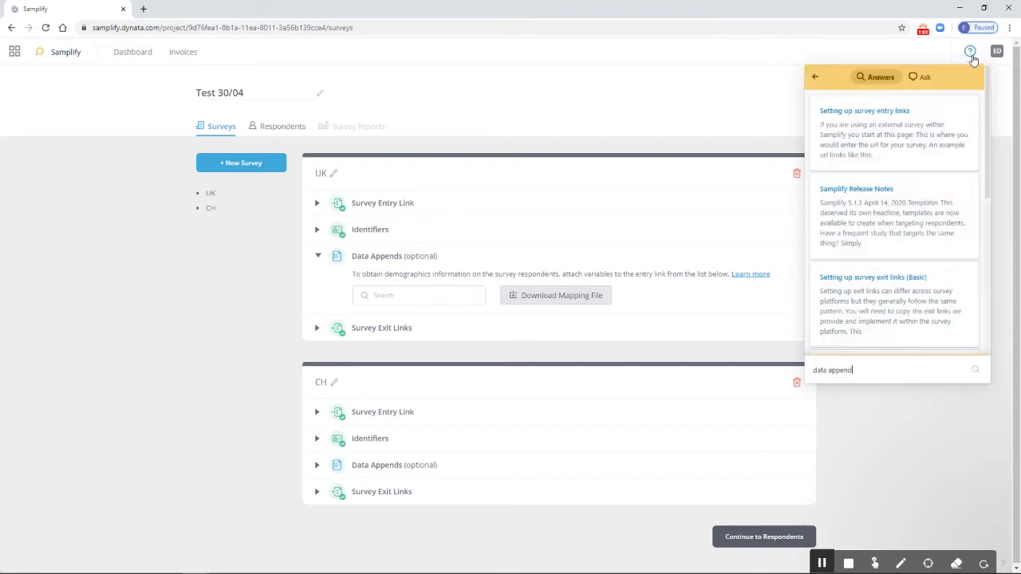
{"action": "left_click", "coordinate": [970, 51]}
{"action": "left_click", "coordinate": [416, 295]}
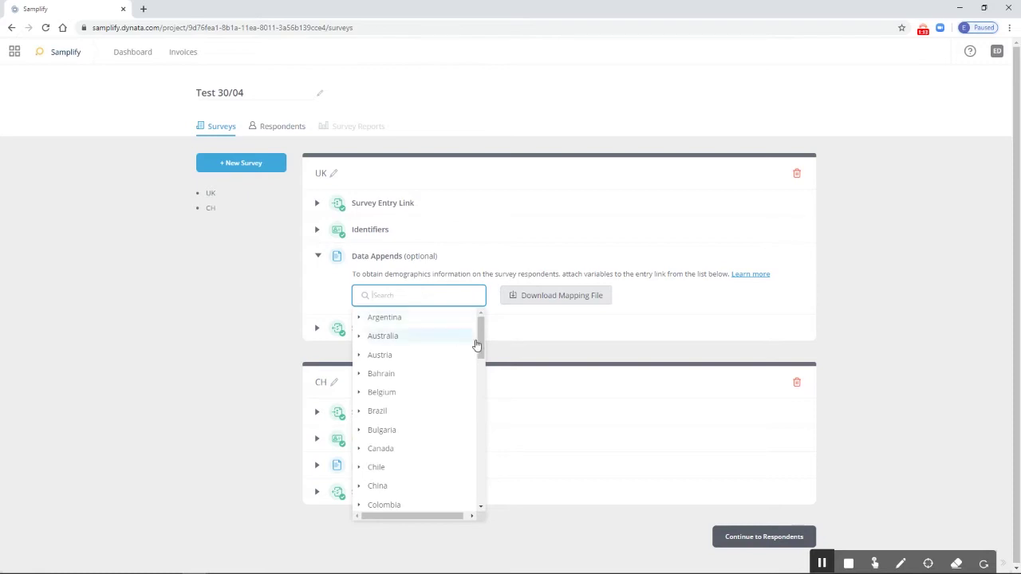
Scroll the country list to United Kingdom and expand its append variables.
{"action": "left_click_drag", "start_coordinate": [479, 341], "coordinate": [479, 500]}
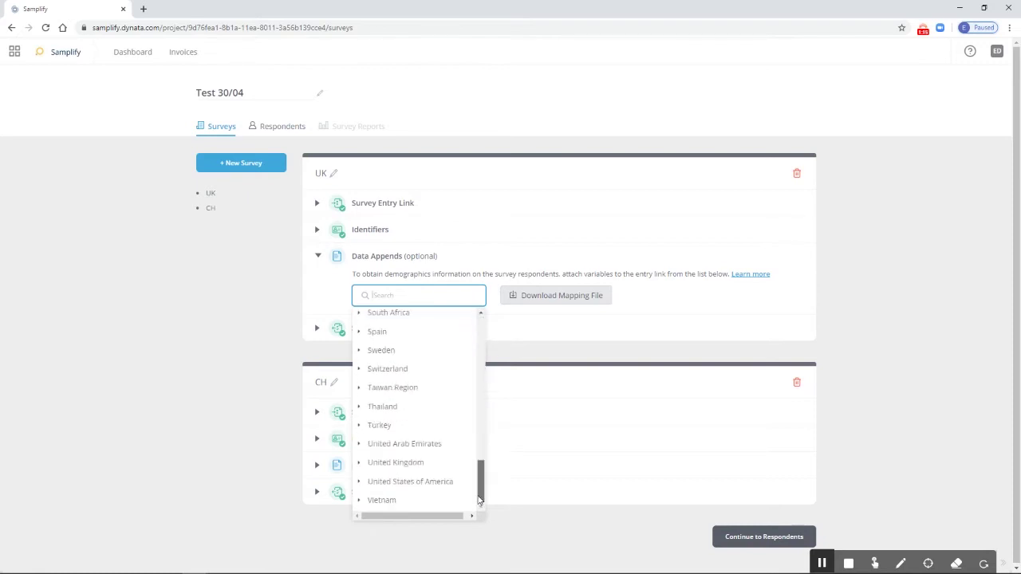
{"action": "left_click", "coordinate": [358, 462]}
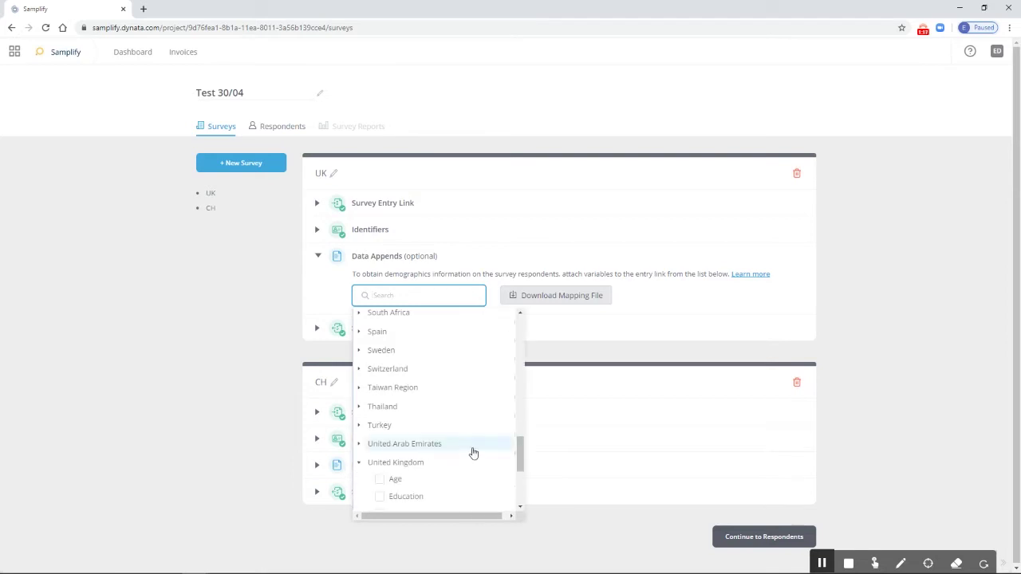
{"action": "scroll", "coordinate": [471, 454], "scroll_direction": "down", "scroll_amount": 2}
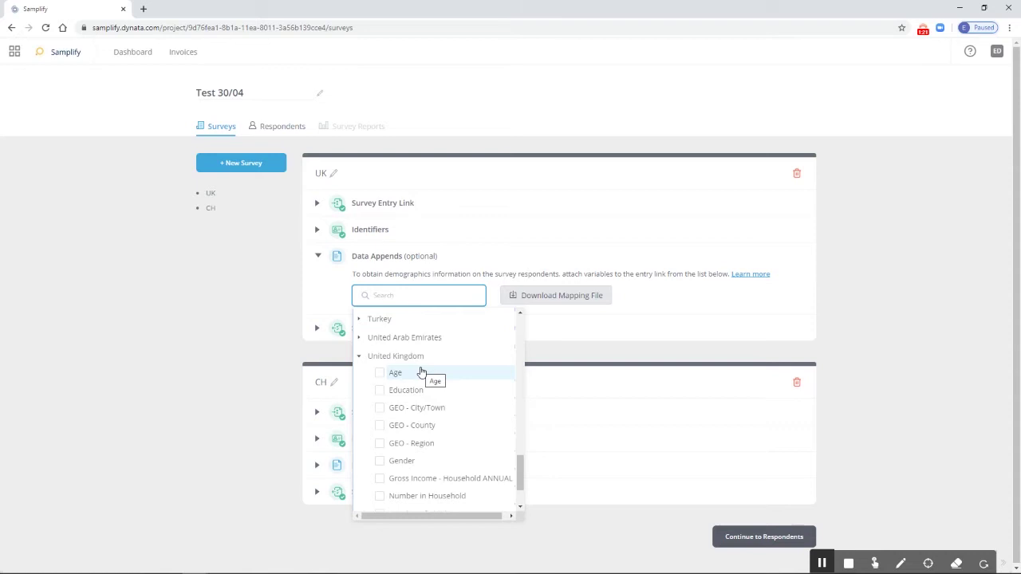
{"action": "scroll", "coordinate": [463, 379], "scroll_direction": "down", "scroll_amount": 1}
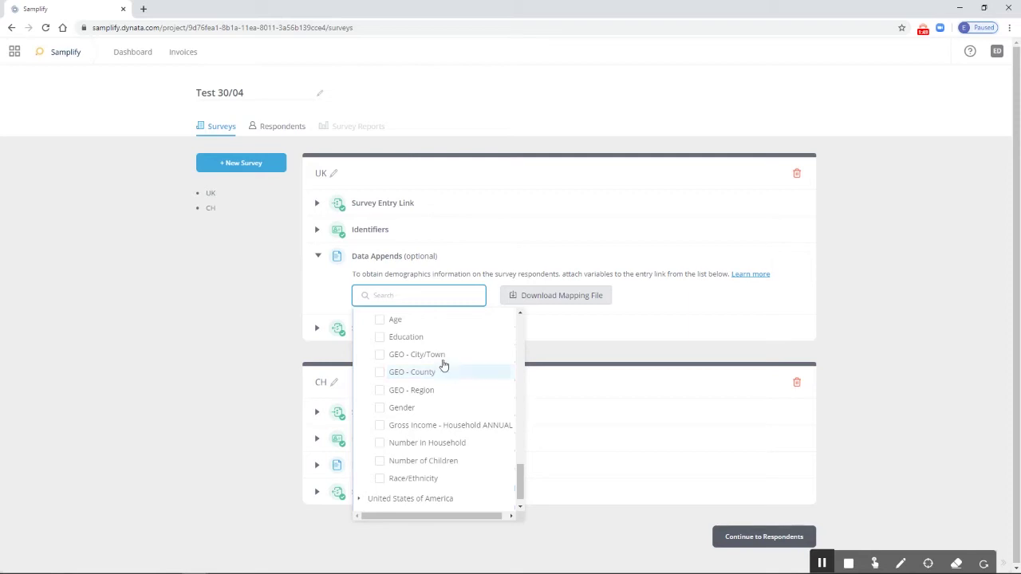
Tick Age, Gender and GEO - Region in the UK variable list, then close it.
{"action": "left_click", "coordinate": [380, 322]}
{"action": "left_click", "coordinate": [380, 408]}
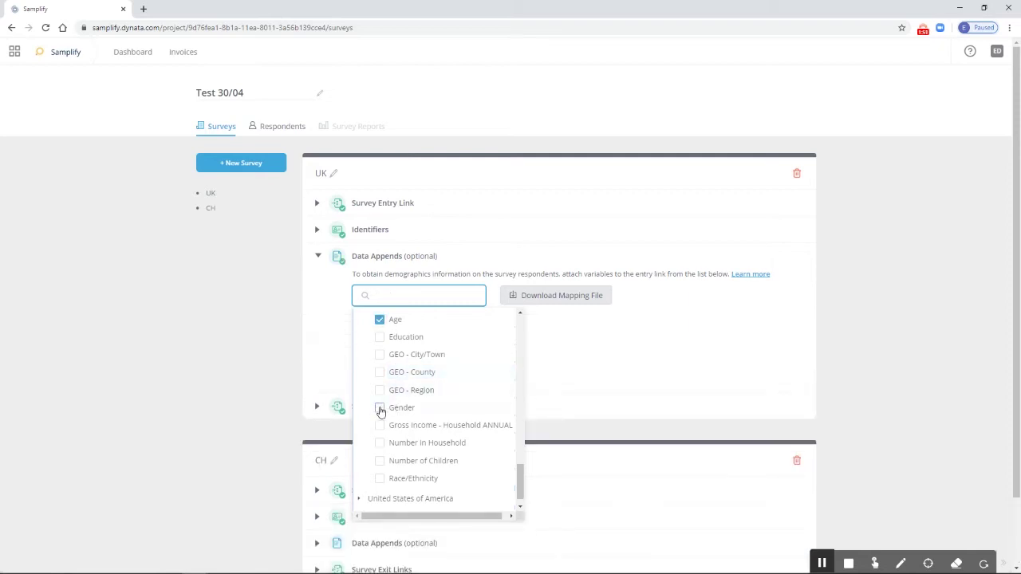
{"action": "left_click", "coordinate": [381, 391]}
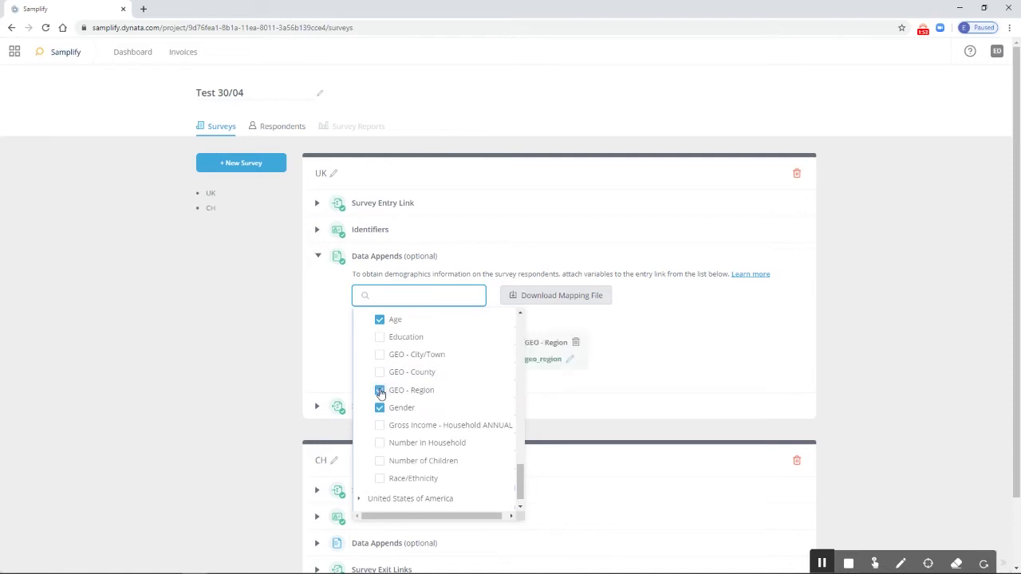
{"action": "left_click", "coordinate": [728, 358]}
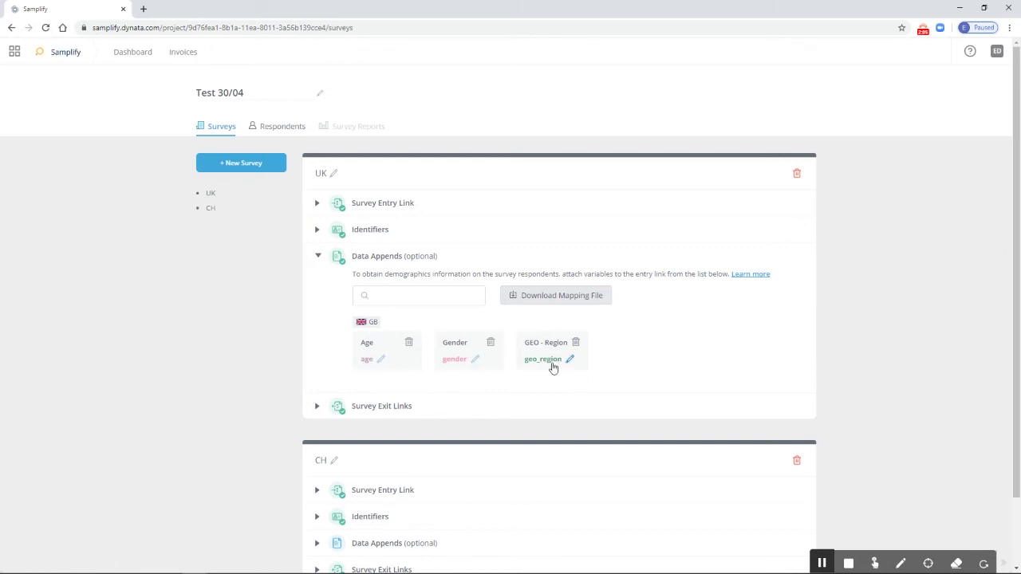
Rename the Age variable to a and the Gender variable to g.
{"action": "left_click", "coordinate": [380, 359]}
{"action": "double_click", "coordinate": [383, 364]}
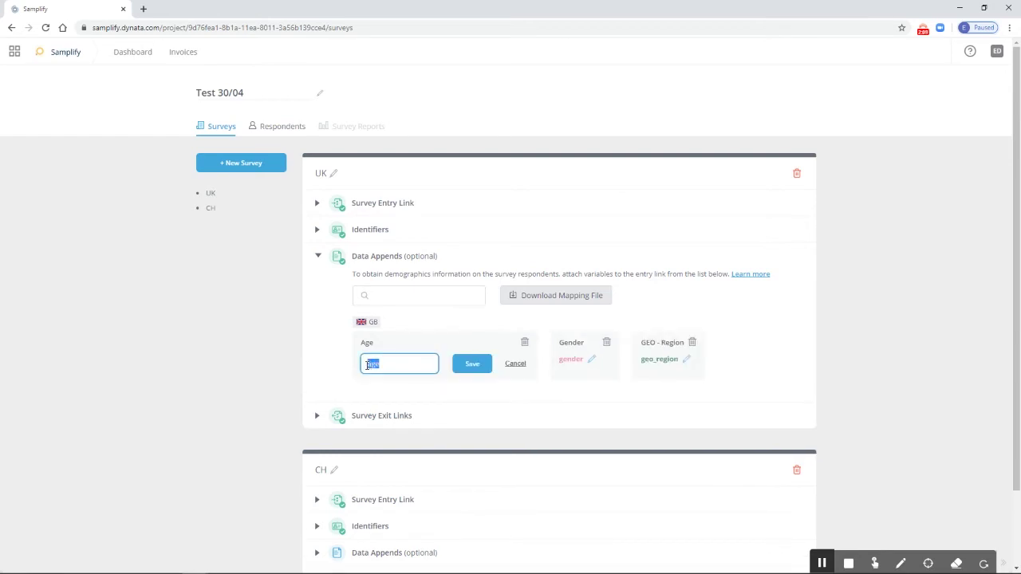
{"action": "type", "text": "a"}
{"action": "left_click", "coordinate": [471, 367]}
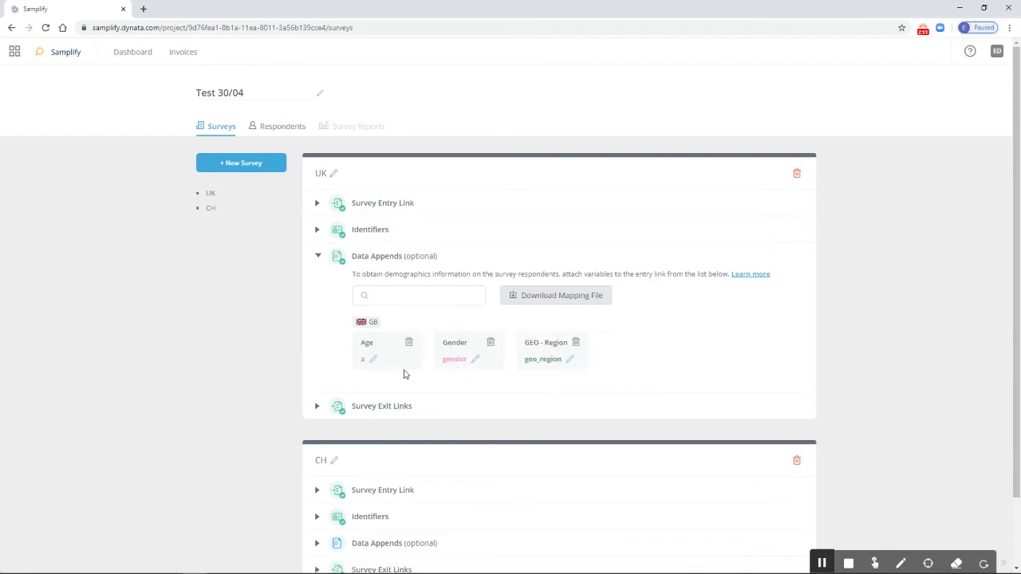
{"action": "left_click", "coordinate": [475, 360]}
{"action": "left_click_drag", "start_coordinate": [484, 363], "coordinate": [422, 366]}
{"action": "type", "text": "g"}
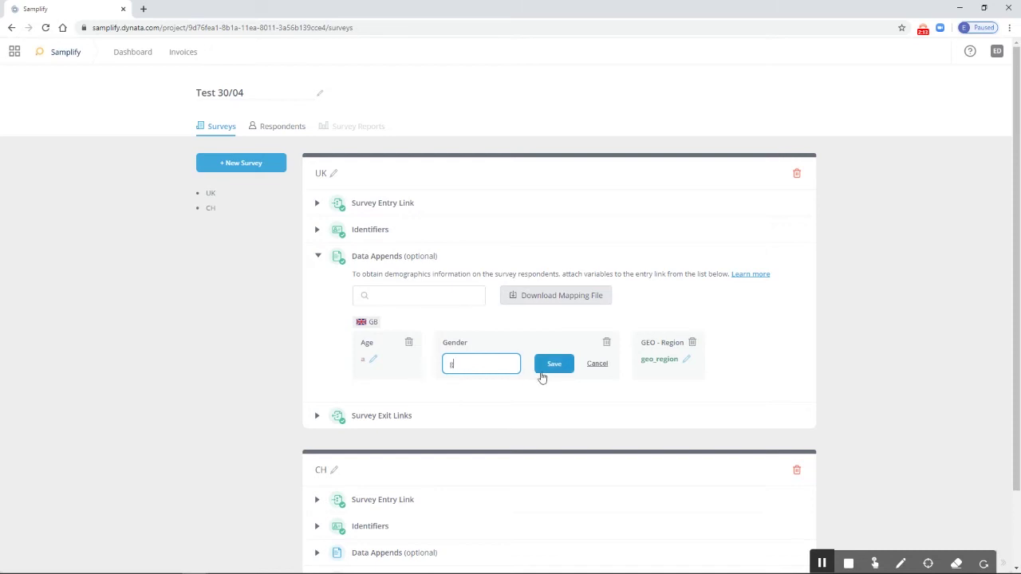
{"action": "left_click", "coordinate": [548, 367]}
Rename the GEO - Region variable to r and expand the Survey Exit Links.
{"action": "left_click", "coordinate": [572, 359]}
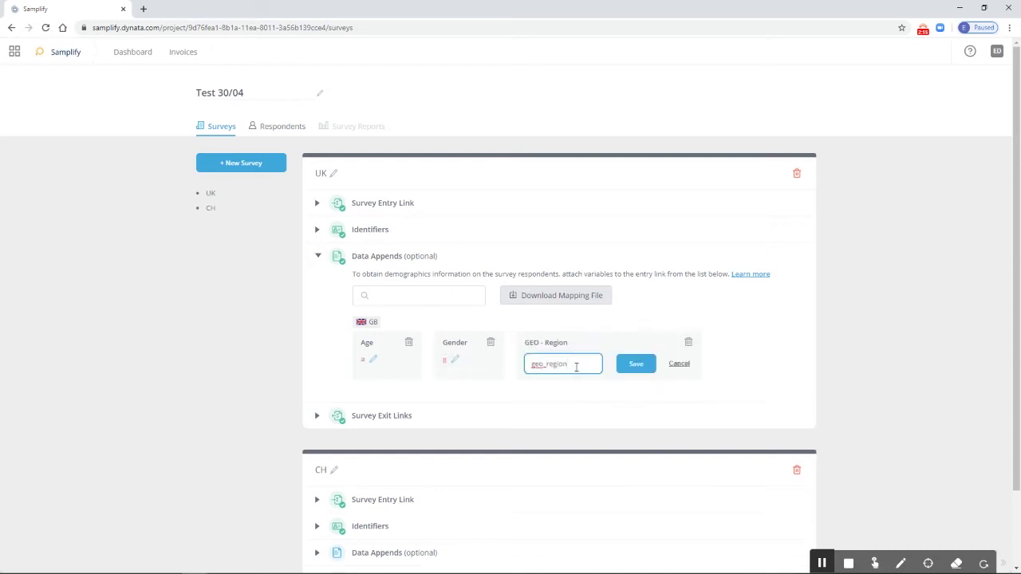
{"action": "left_click_drag", "start_coordinate": [576, 367], "coordinate": [513, 370]}
{"action": "type", "text": "r"}
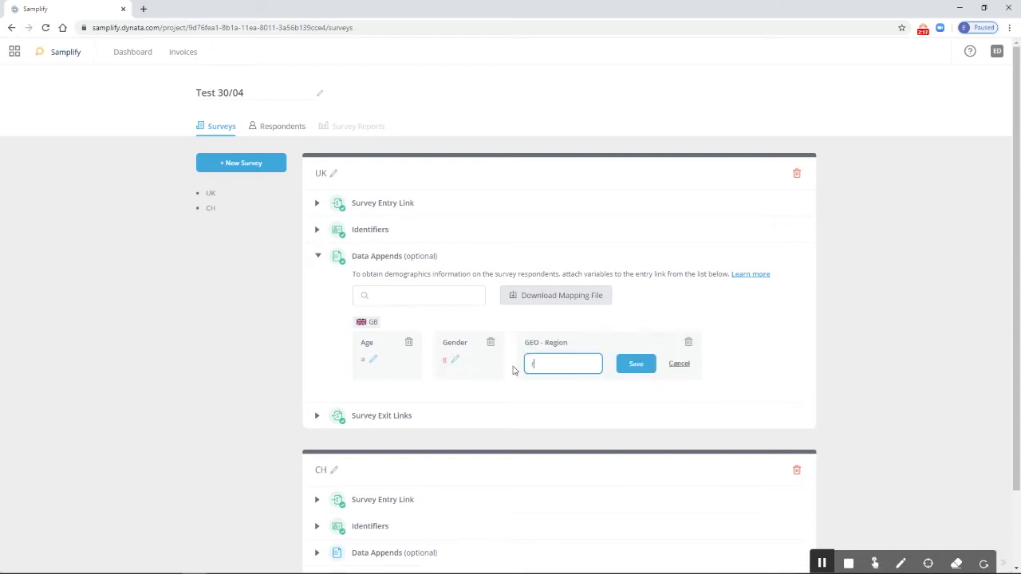
{"action": "left_click", "coordinate": [633, 366]}
{"action": "left_click", "coordinate": [580, 401]}
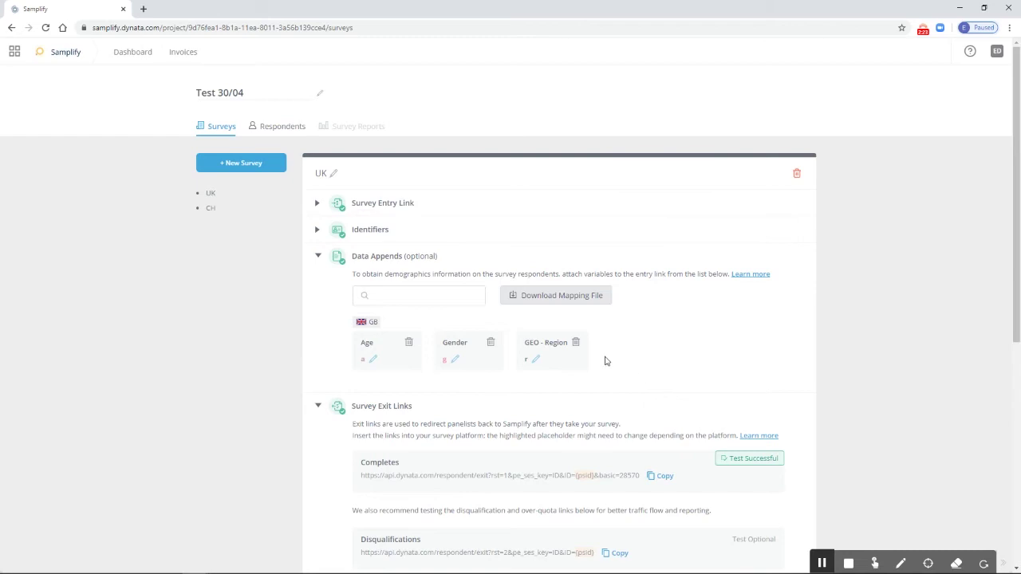
Remove the Age append and add Number in Household from the variable list.
{"action": "left_click", "coordinate": [410, 343]}
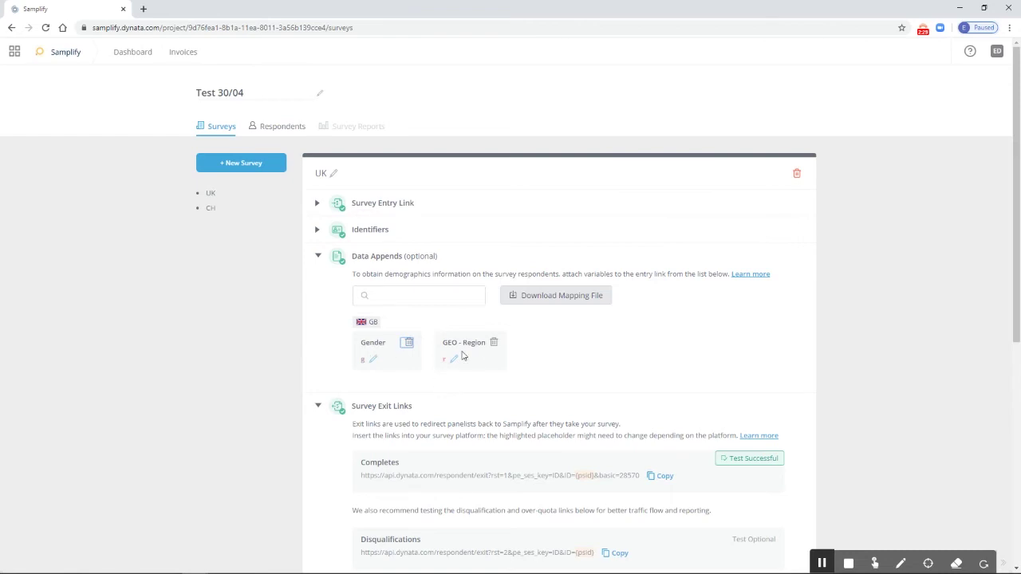
{"action": "left_click", "coordinate": [422, 297]}
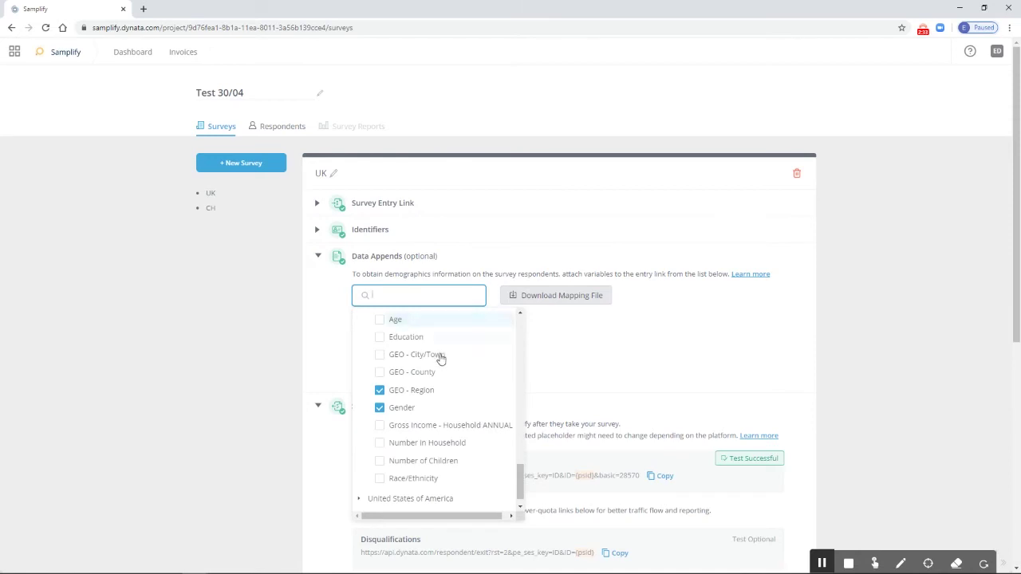
{"action": "scroll", "coordinate": [440, 358], "scroll_direction": "up", "scroll_amount": 2}
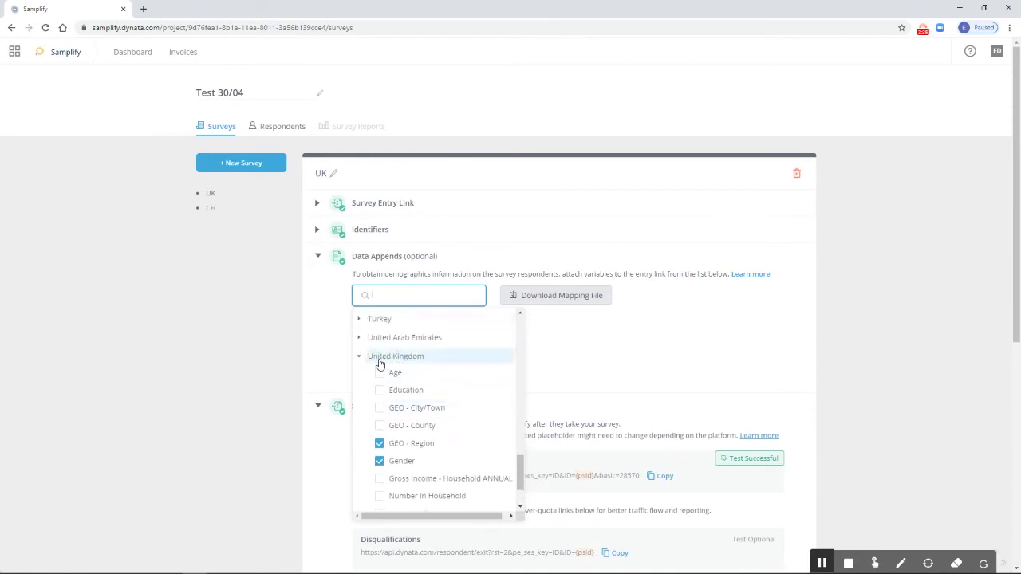
{"action": "scroll", "coordinate": [422, 335], "scroll_direction": "down", "scroll_amount": 2}
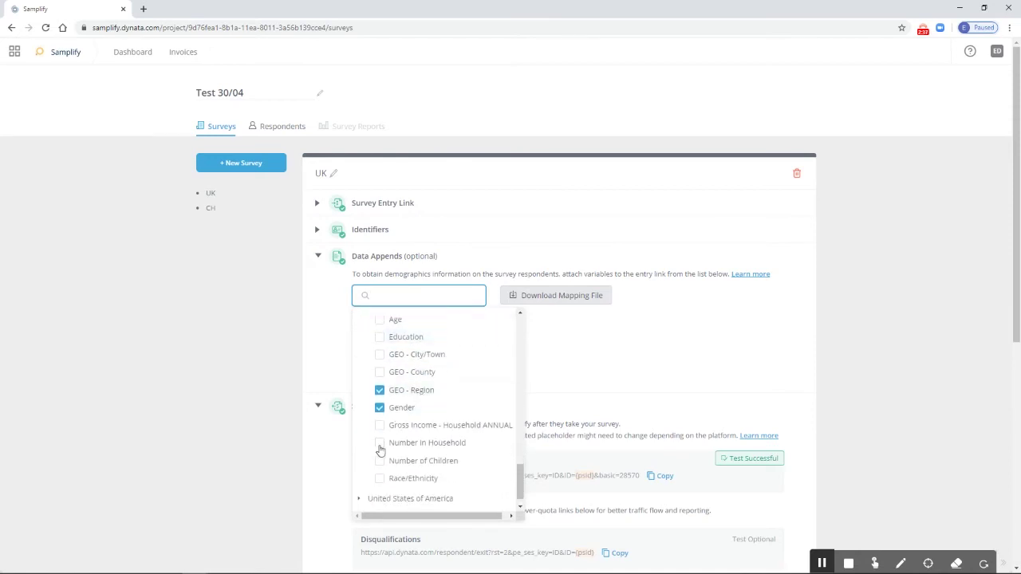
{"action": "left_click", "coordinate": [379, 445]}
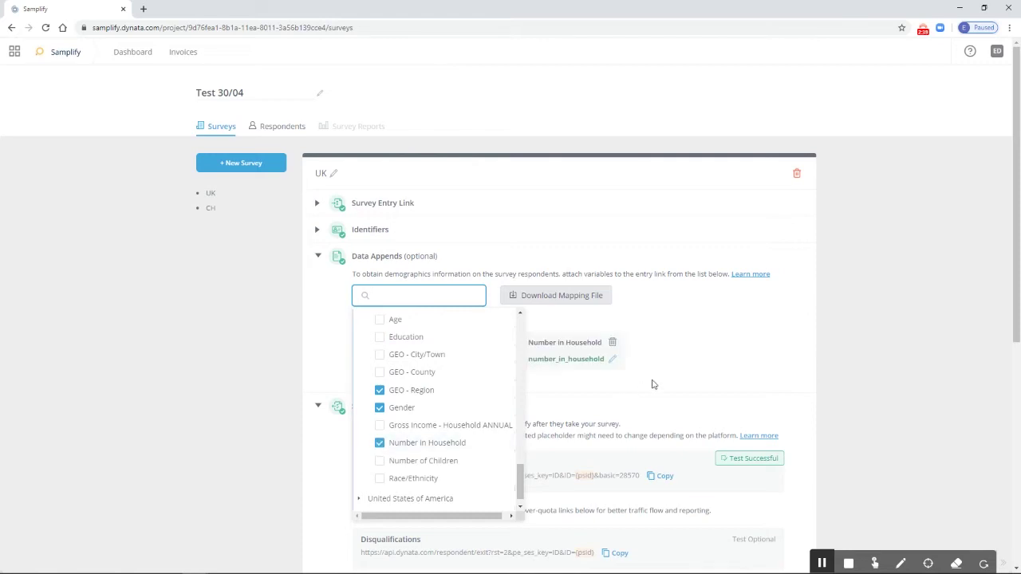
{"action": "left_click", "coordinate": [697, 378]}
Rename the Number in Household variable to h.
{"action": "left_click", "coordinate": [606, 363]}
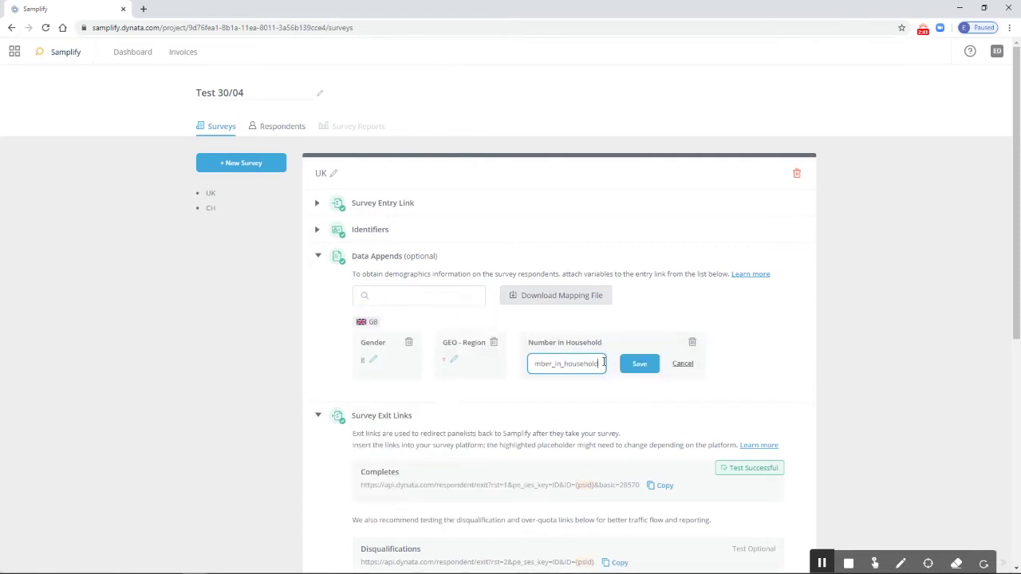
{"action": "type", "text": "h"}
{"action": "left_click", "coordinate": [636, 365]}
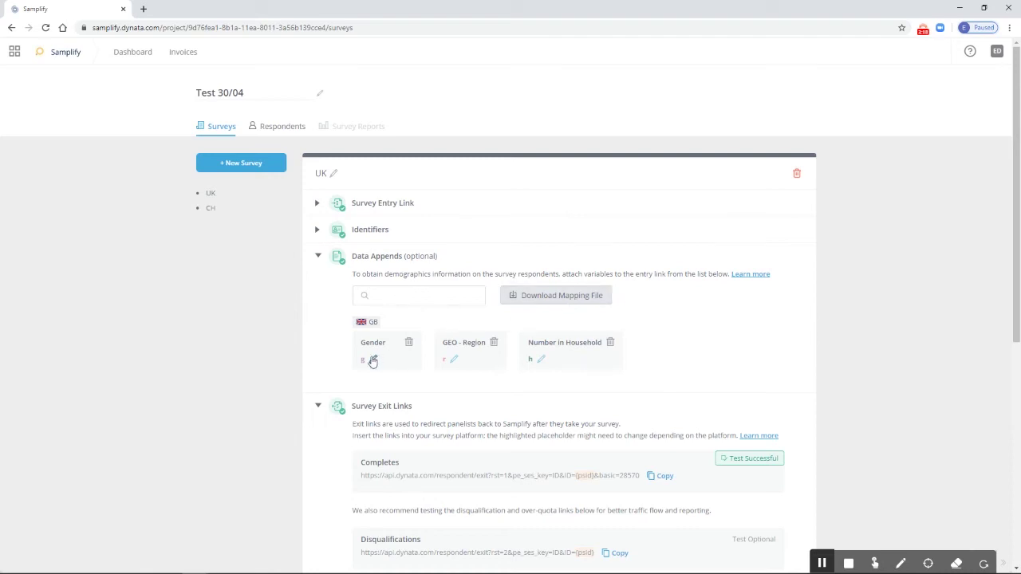
Download the mapping file survey_22534_attributes and open it in Excel.
{"action": "left_click", "coordinate": [561, 297]}
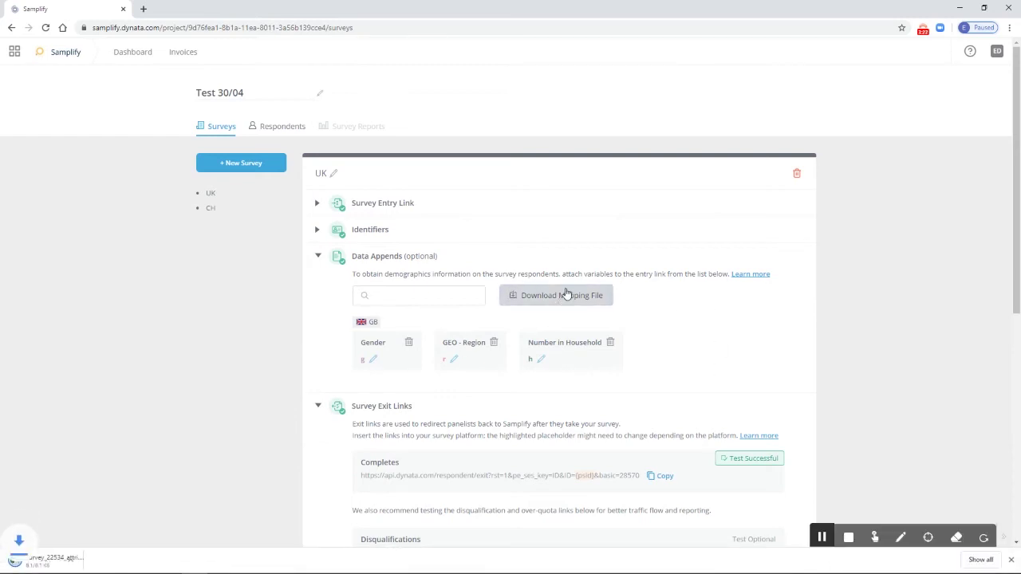
{"action": "left_click", "coordinate": [84, 561]}
{"action": "left_click", "coordinate": [84, 560]}
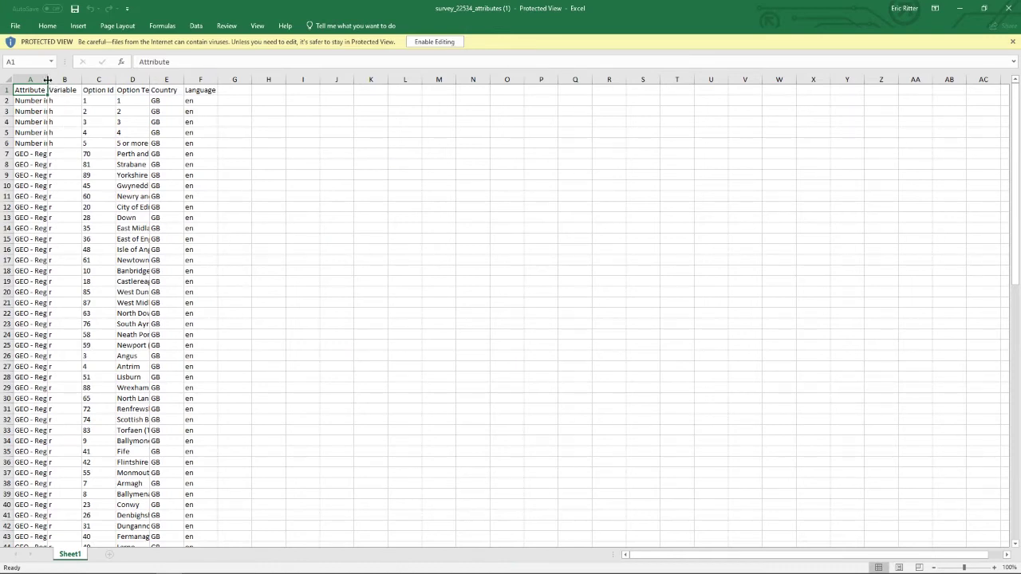
Widen columns A and D and check Number in Household option ids 1–5 through '5 or more'.
{"action": "left_click_drag", "start_coordinate": [48, 80], "coordinate": [90, 80]}
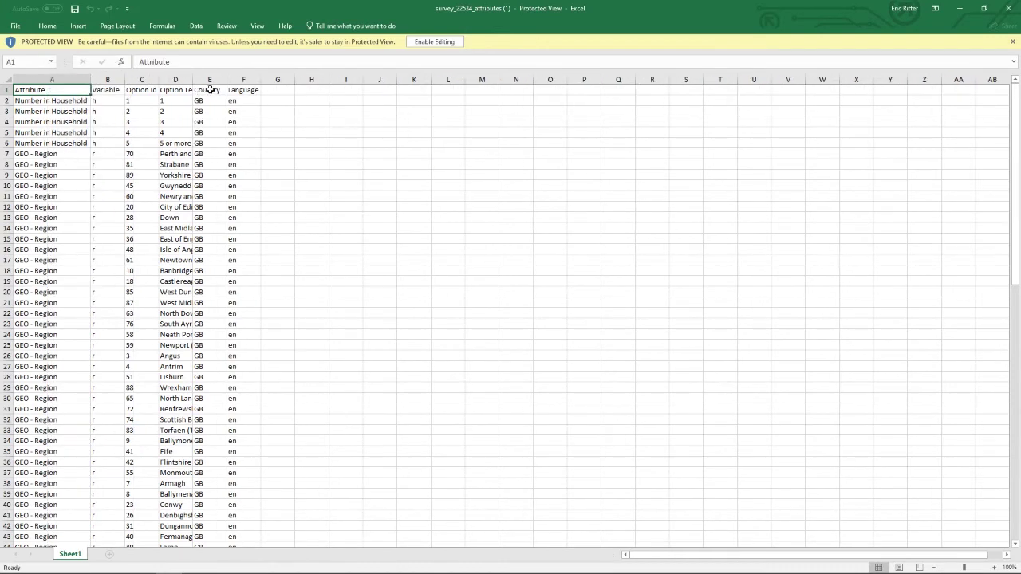
{"action": "left_click_drag", "start_coordinate": [192, 80], "coordinate": [259, 80]}
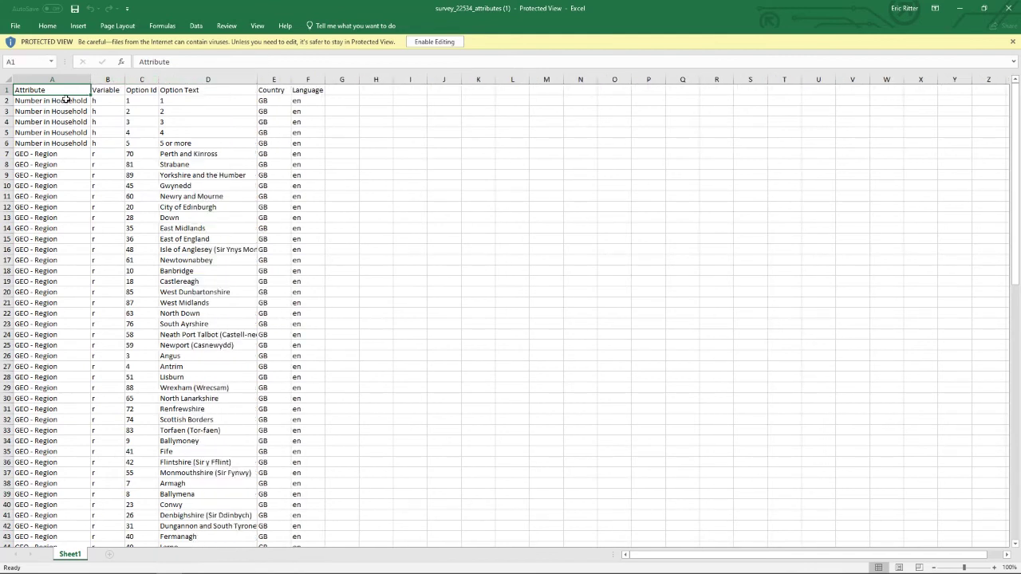
{"action": "left_click_drag", "start_coordinate": [65, 99], "coordinate": [63, 141]}
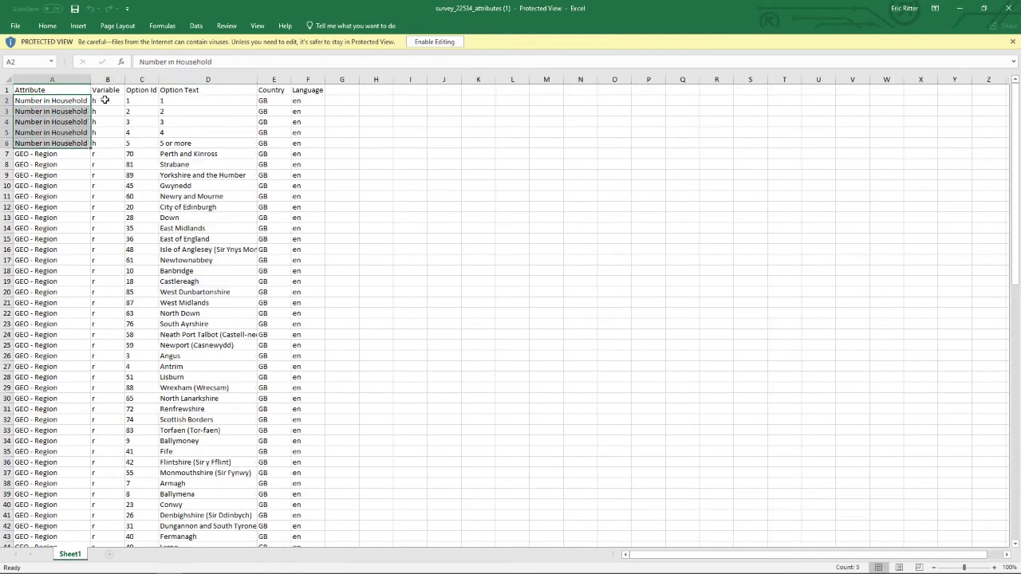
{"action": "left_click_drag", "start_coordinate": [103, 100], "coordinate": [110, 150]}
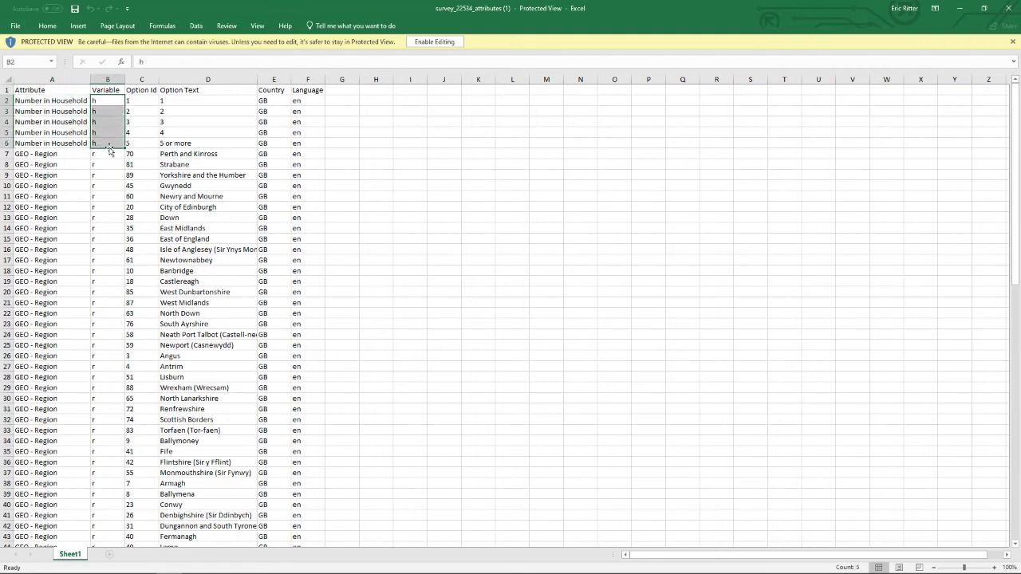
{"action": "left_click", "coordinate": [150, 101]}
{"action": "left_click", "coordinate": [142, 112]}
{"action": "left_click", "coordinate": [142, 122]}
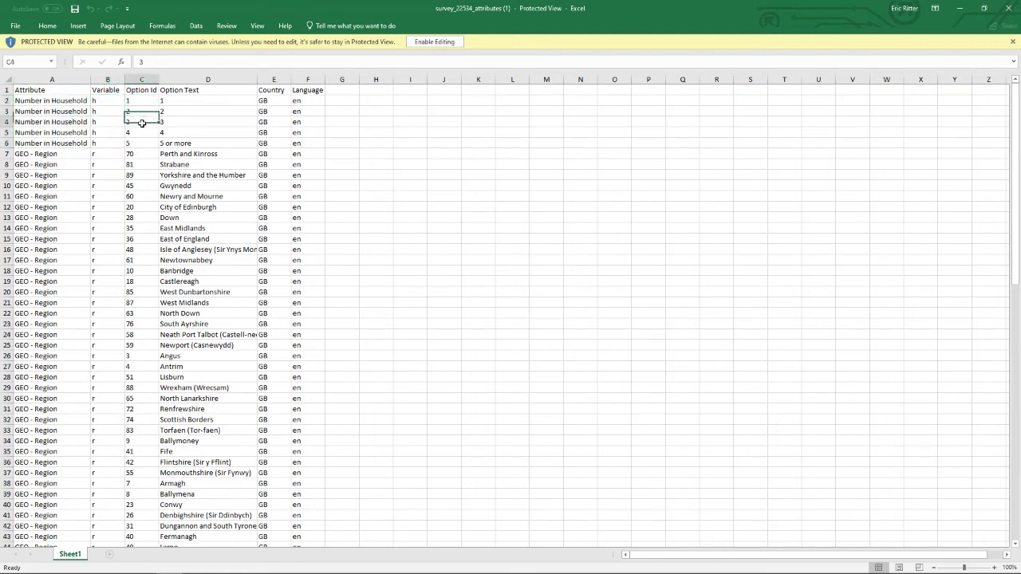
{"action": "left_click", "coordinate": [139, 131]}
{"action": "left_click", "coordinate": [139, 143]}
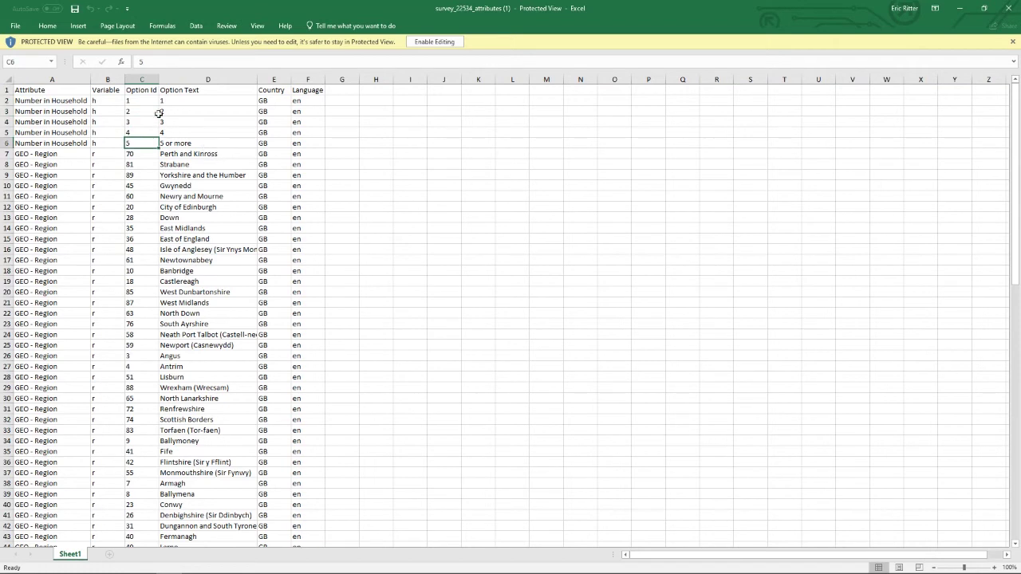
{"action": "left_click", "coordinate": [147, 103]}
{"action": "left_click", "coordinate": [175, 104]}
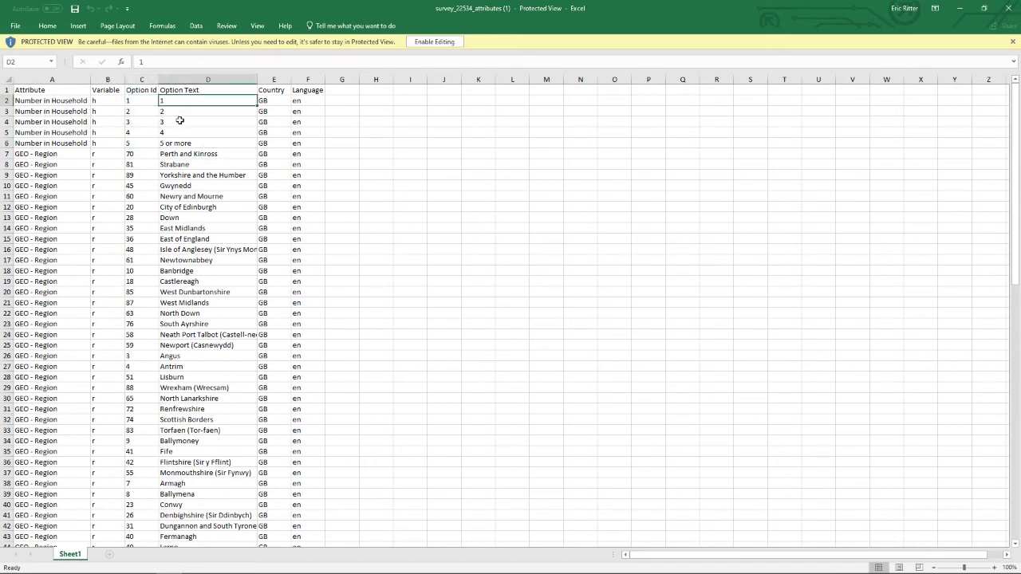
{"action": "left_click", "coordinate": [139, 146]}
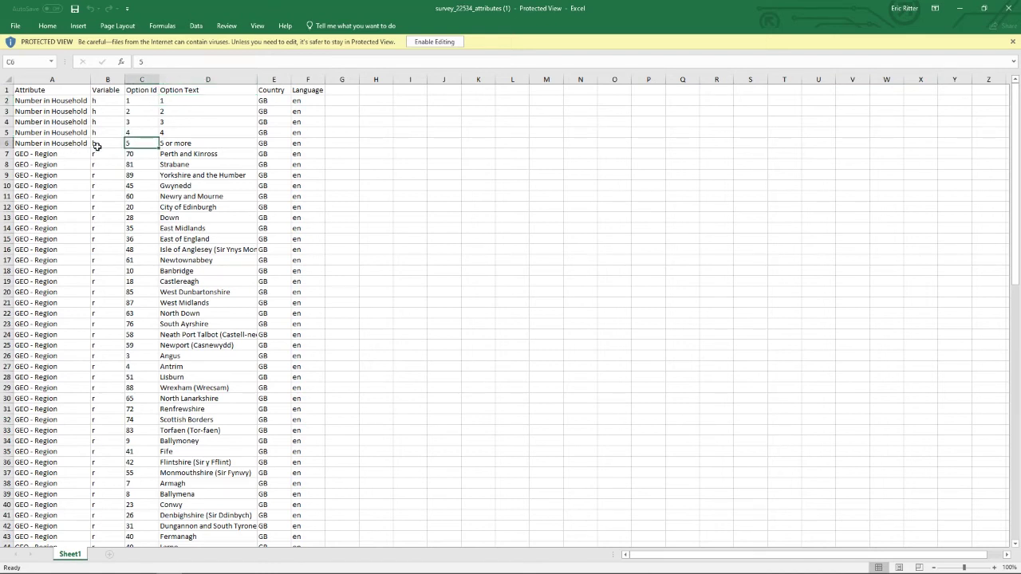
{"action": "left_click", "coordinate": [197, 143]}
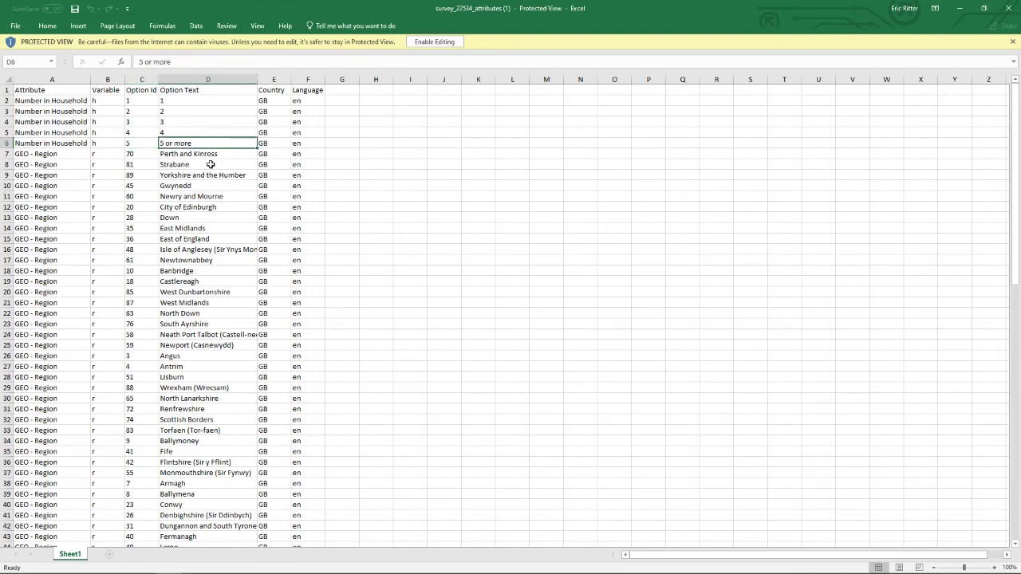
Review the region names and the Gender rows coded g: 1 Male, 2 Female.
{"action": "left_click_drag", "start_coordinate": [205, 155], "coordinate": [201, 283]}
{"action": "scroll", "coordinate": [220, 262], "scroll_direction": "down", "scroll_amount": 10}
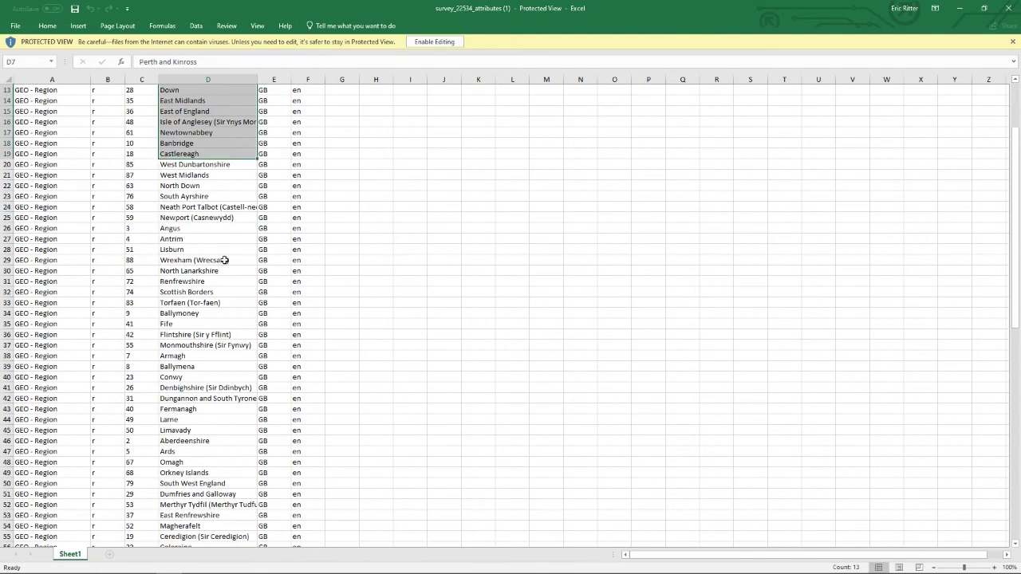
{"action": "scroll", "coordinate": [220, 262], "scroll_direction": "down", "scroll_amount": 18}
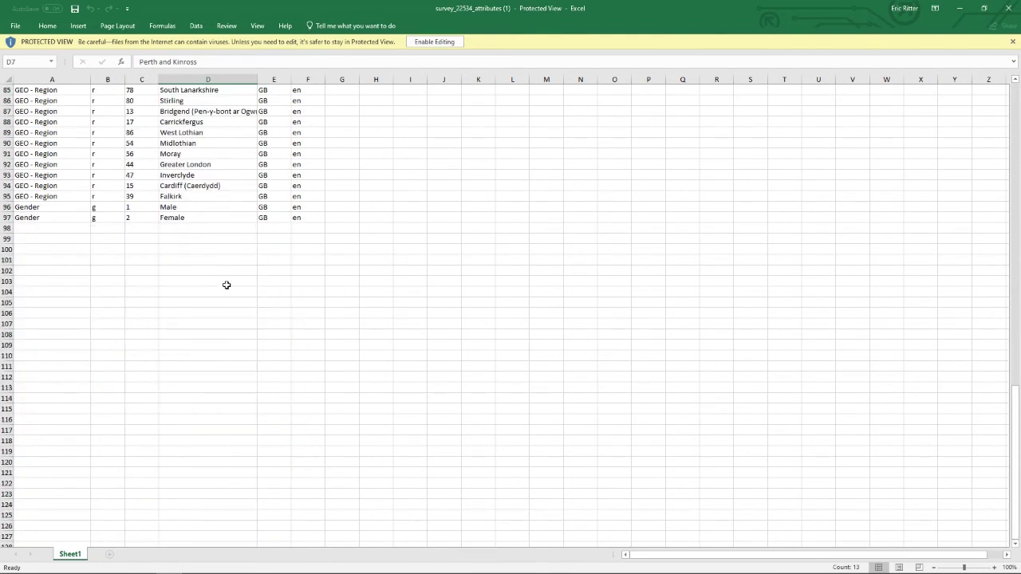
{"action": "left_click_drag", "start_coordinate": [197, 206], "coordinate": [194, 216]}
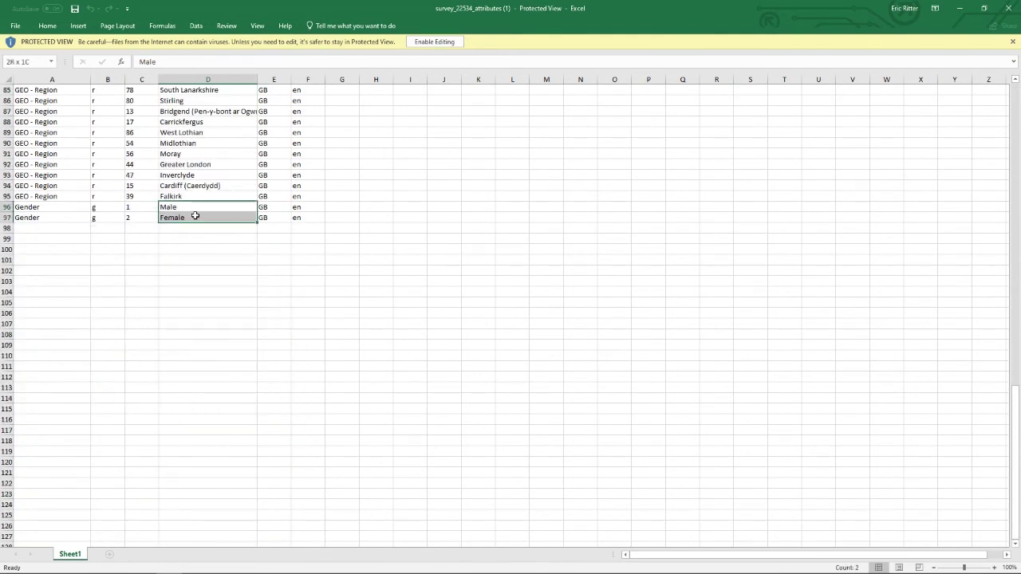
{"action": "left_click", "coordinate": [142, 206]}
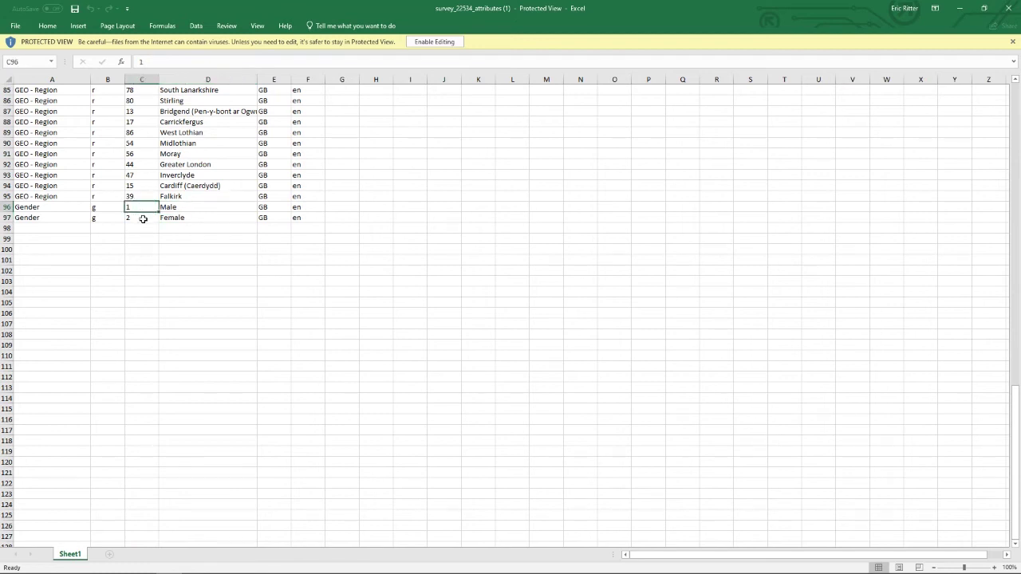
{"action": "left_click", "coordinate": [102, 207]}
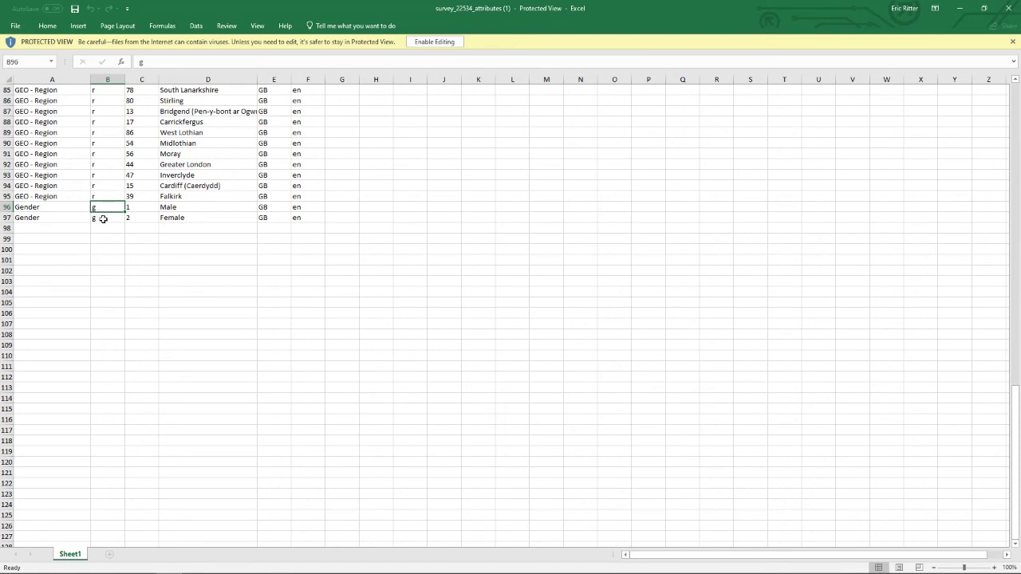
{"action": "left_click", "coordinate": [103, 219]}
{"action": "left_click", "coordinate": [141, 217]}
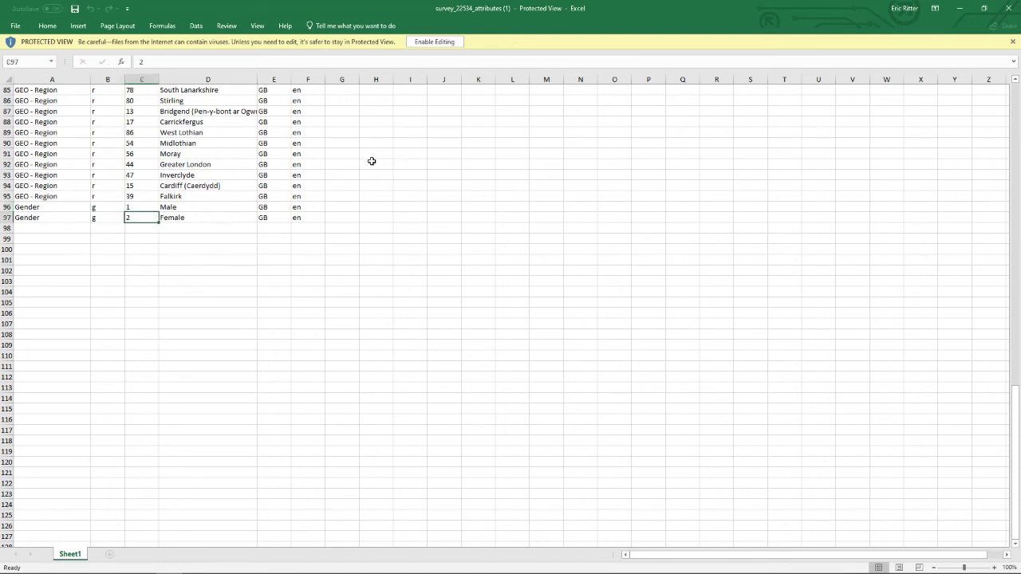
Close Excel and change the UK survey's Session ID variable from ID to psid.
{"action": "left_click", "coordinate": [1008, 8]}
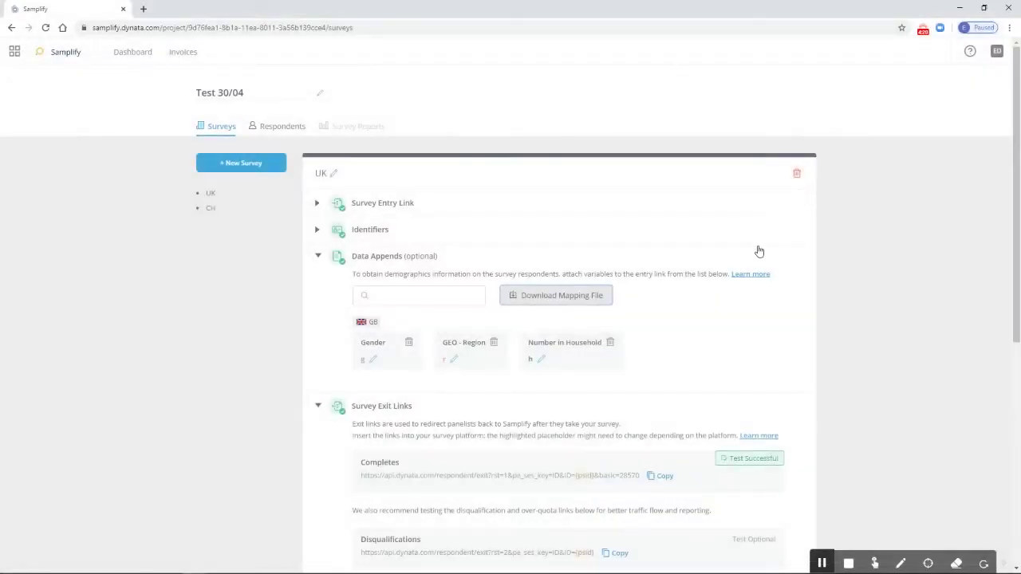
{"action": "scroll", "coordinate": [824, 290], "scroll_direction": "down", "scroll_amount": 2}
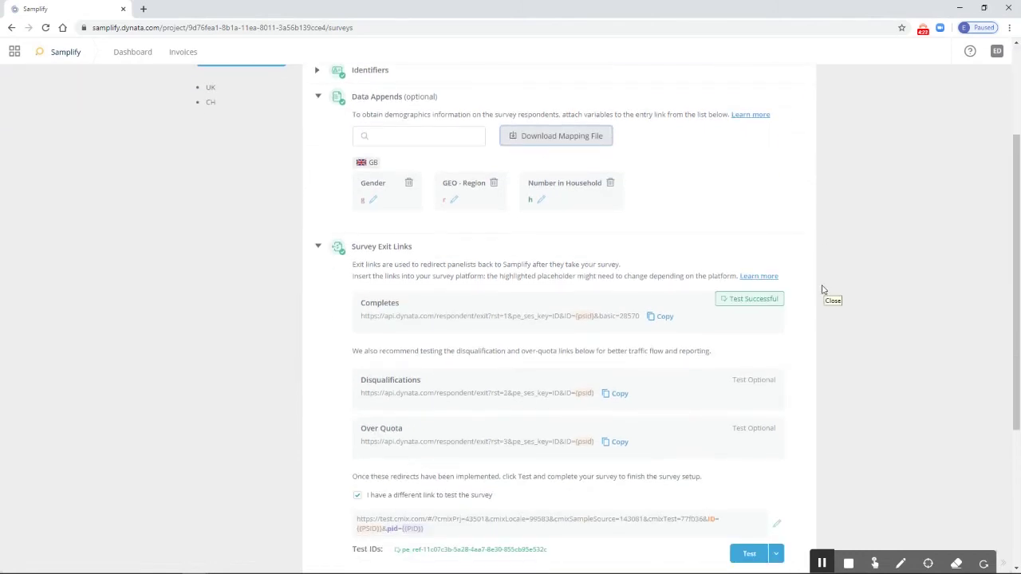
{"action": "scroll", "coordinate": [822, 292], "scroll_direction": "down", "scroll_amount": 1}
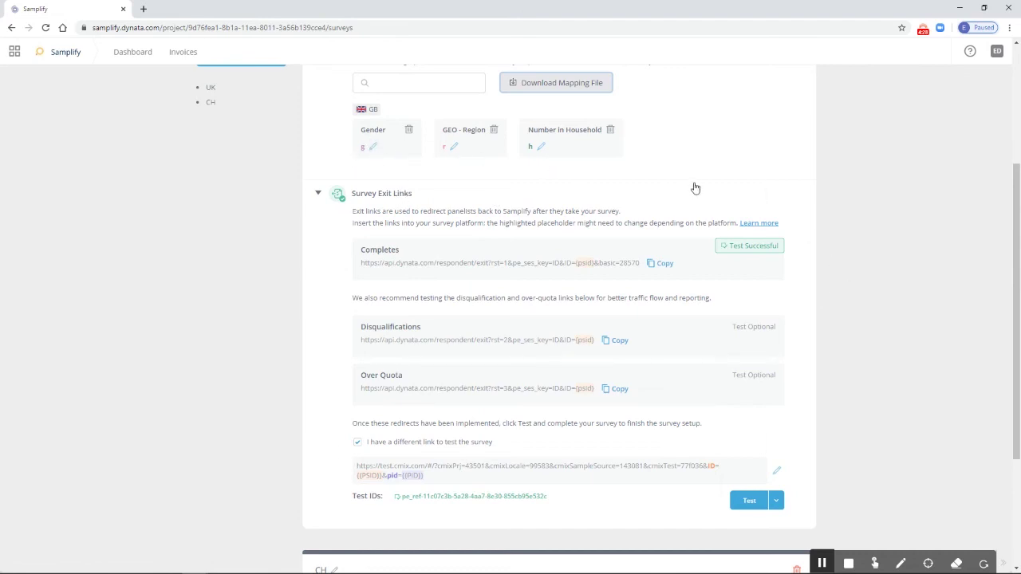
{"action": "scroll", "coordinate": [694, 189], "scroll_direction": "up", "scroll_amount": 3}
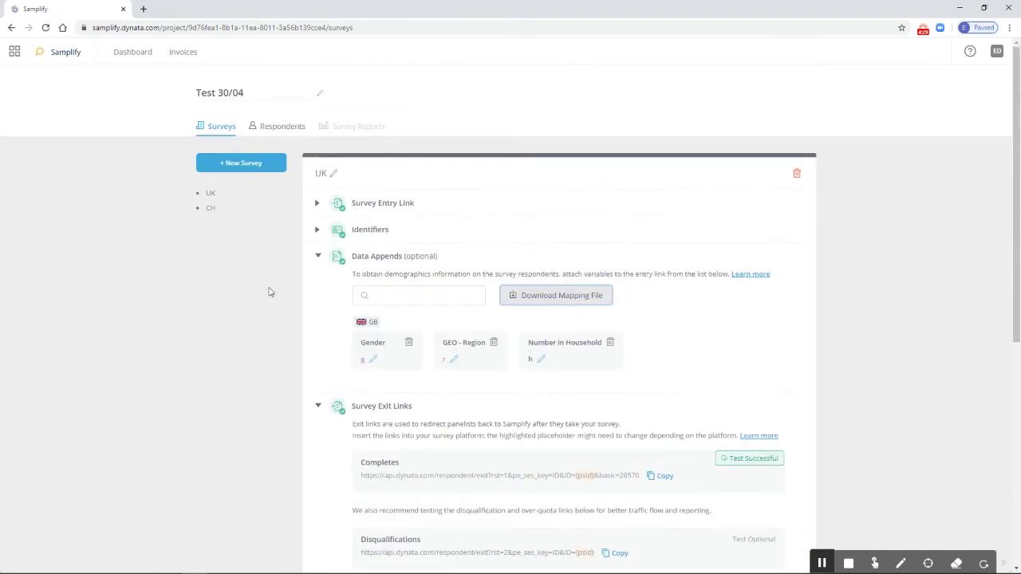
{"action": "left_click", "coordinate": [319, 229]}
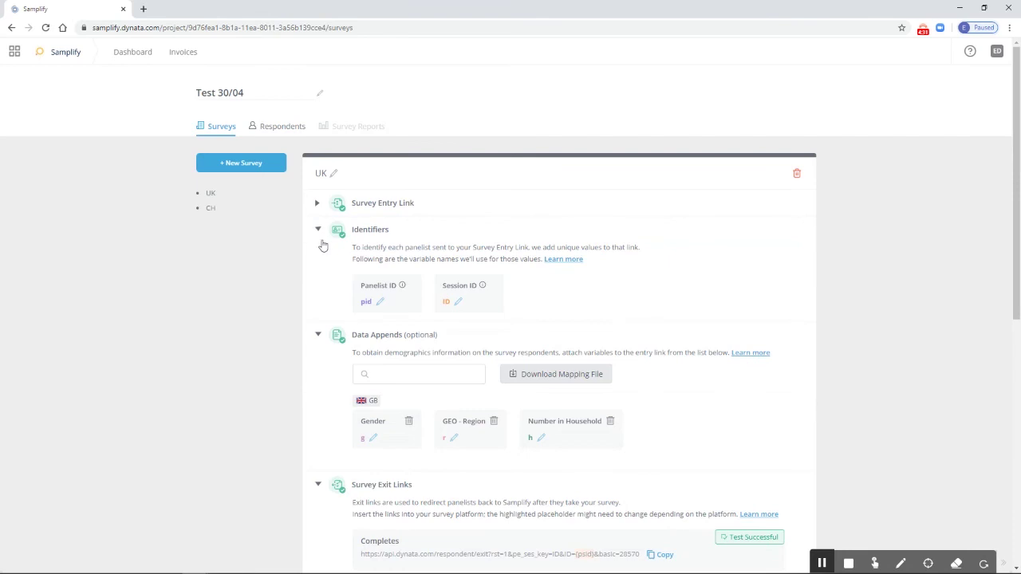
{"action": "left_click", "coordinate": [458, 301]}
{"action": "left_click_drag", "start_coordinate": [475, 307], "coordinate": [410, 311]}
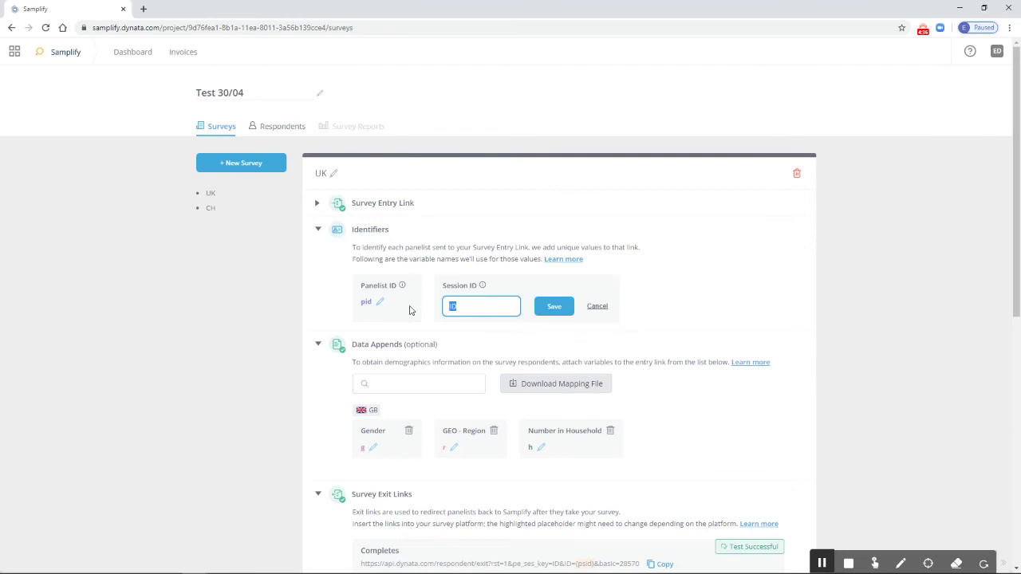
{"action": "left_click", "coordinate": [550, 307]}
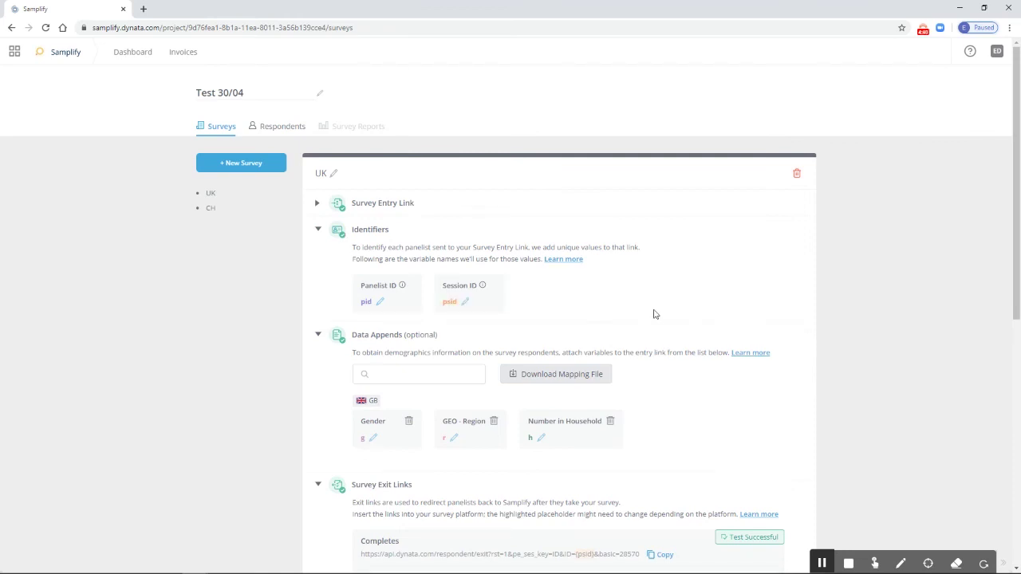
{"action": "scroll", "coordinate": [811, 321], "scroll_direction": "down", "scroll_amount": 3}
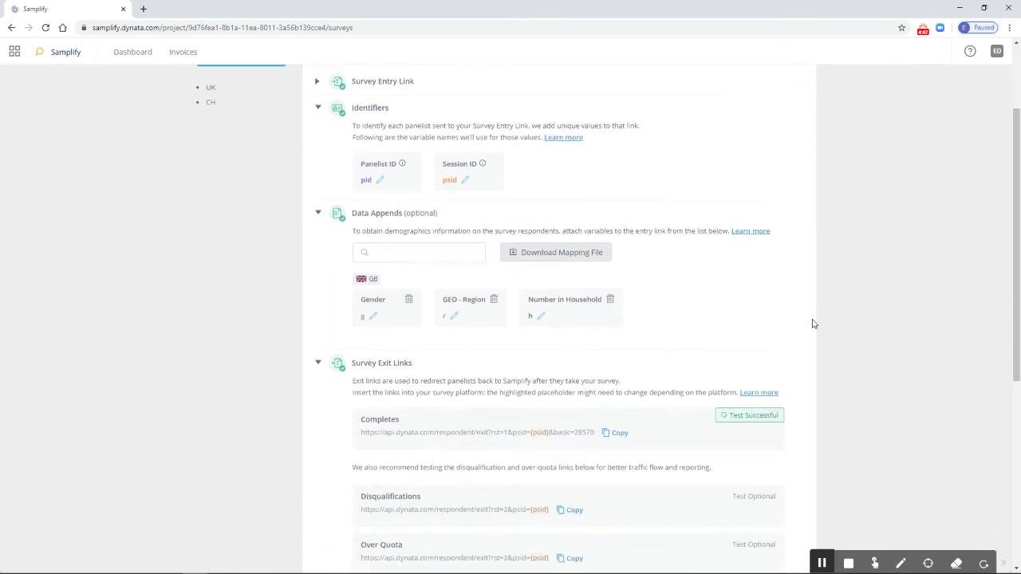
{"action": "scroll", "coordinate": [812, 323], "scroll_direction": "down", "scroll_amount": 1}
Open the UK survey's Test dropdown and choose Test with GB appends.
{"action": "scroll", "coordinate": [811, 324], "scroll_direction": "down", "scroll_amount": 4}
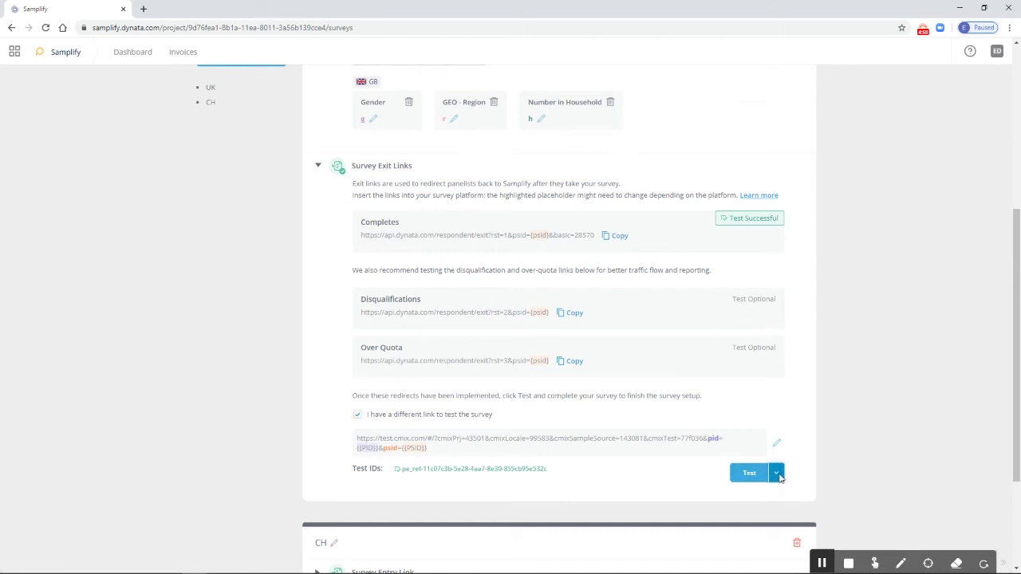
{"action": "left_click", "coordinate": [778, 474]}
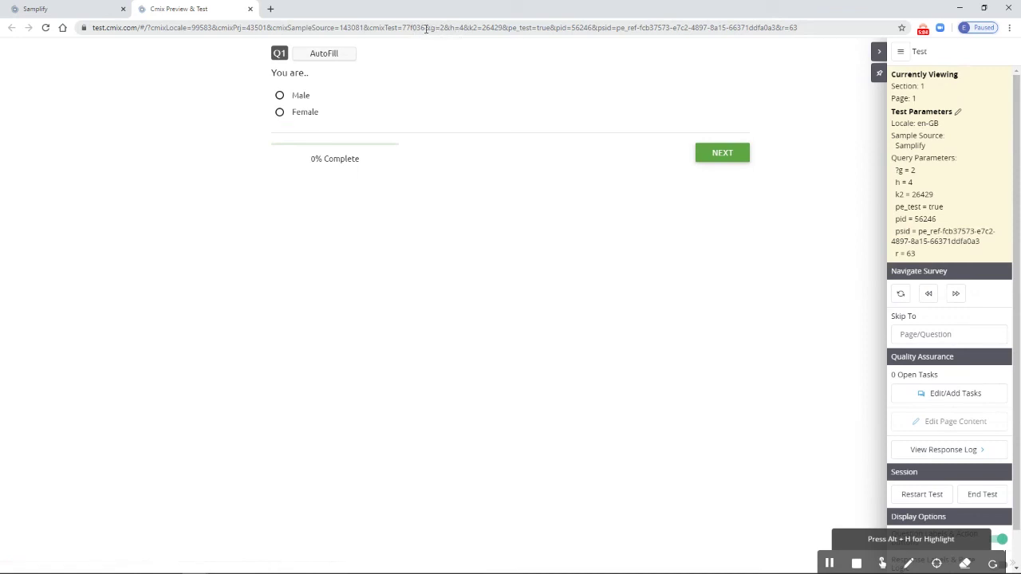
Confirm the test link carries the g=2, h=4 and r=63 appends, then answer Q1 with Male.
{"action": "left_click_drag", "start_coordinate": [427, 28], "coordinate": [472, 32]}
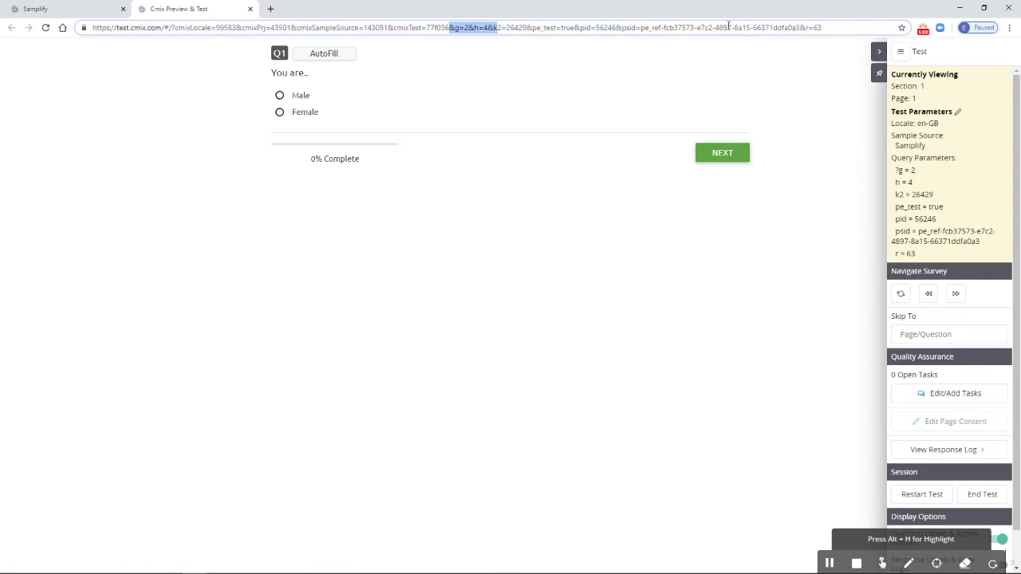
{"action": "left_click_drag", "start_coordinate": [827, 27], "coordinate": [806, 28]}
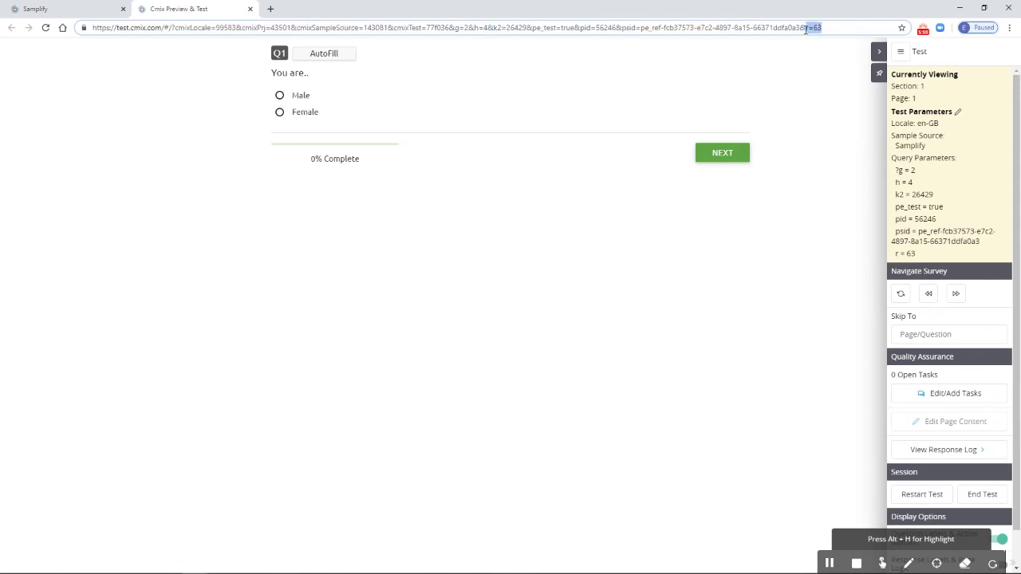
{"action": "left_click", "coordinate": [594, 96]}
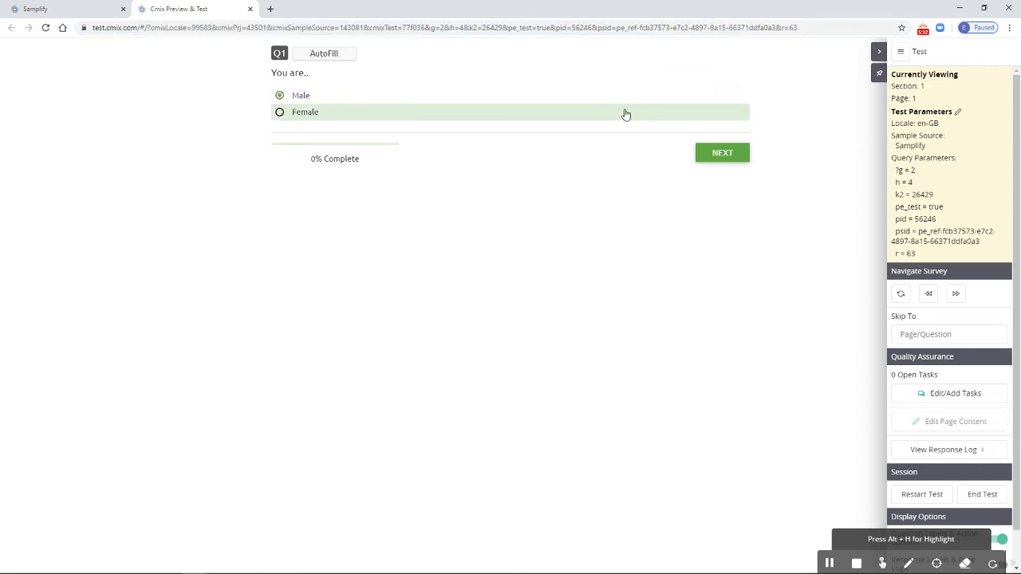
{"action": "left_click", "coordinate": [737, 155]}
Choose the 35 - 50 age band, finish the Cmix survey, and go back to Samplify.
{"action": "left_click", "coordinate": [317, 113]}
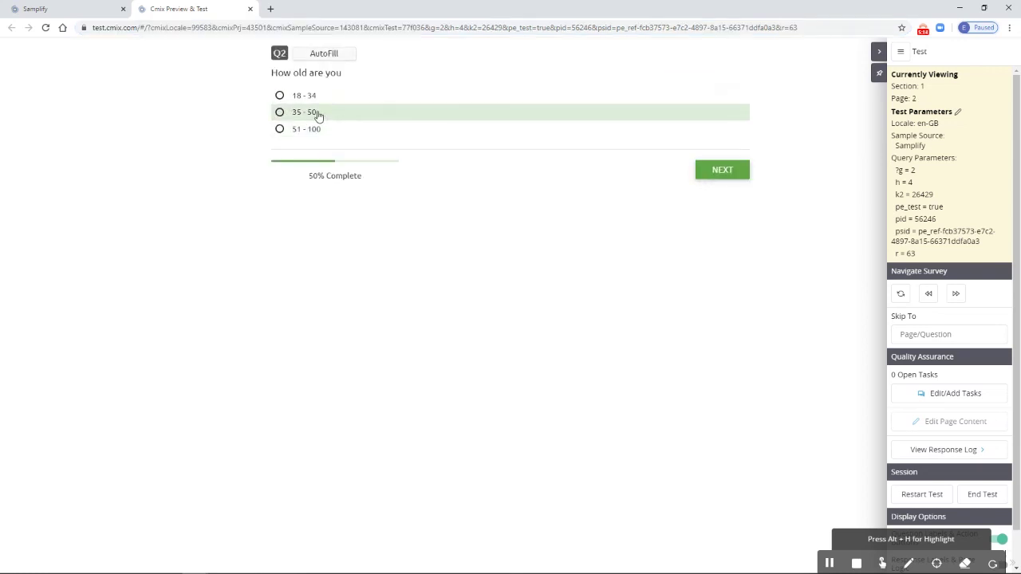
{"action": "left_click", "coordinate": [724, 172]}
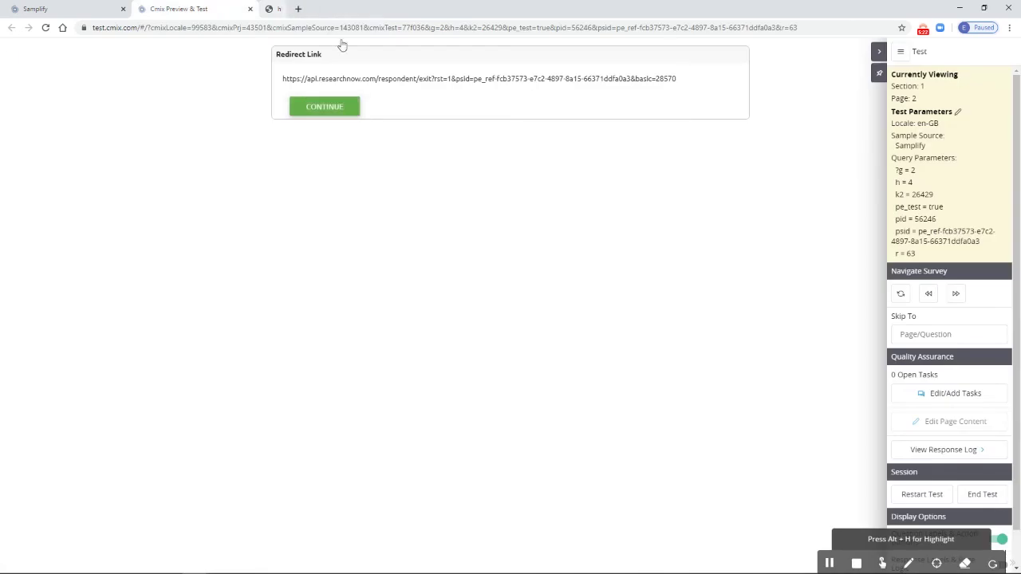
{"action": "left_click", "coordinate": [66, 9]}
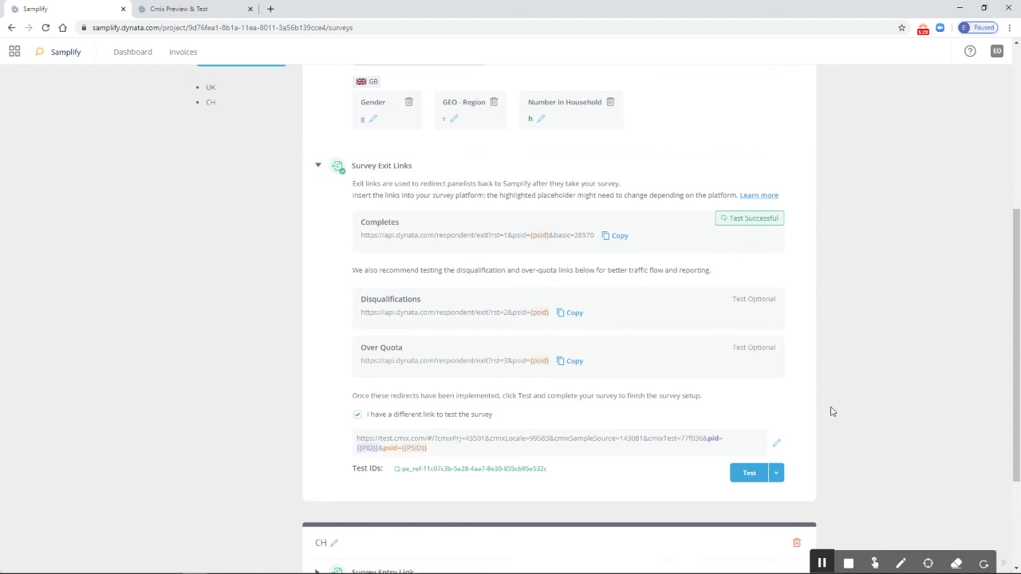
{"action": "scroll", "coordinate": [832, 411], "scroll_direction": "up", "scroll_amount": 2}
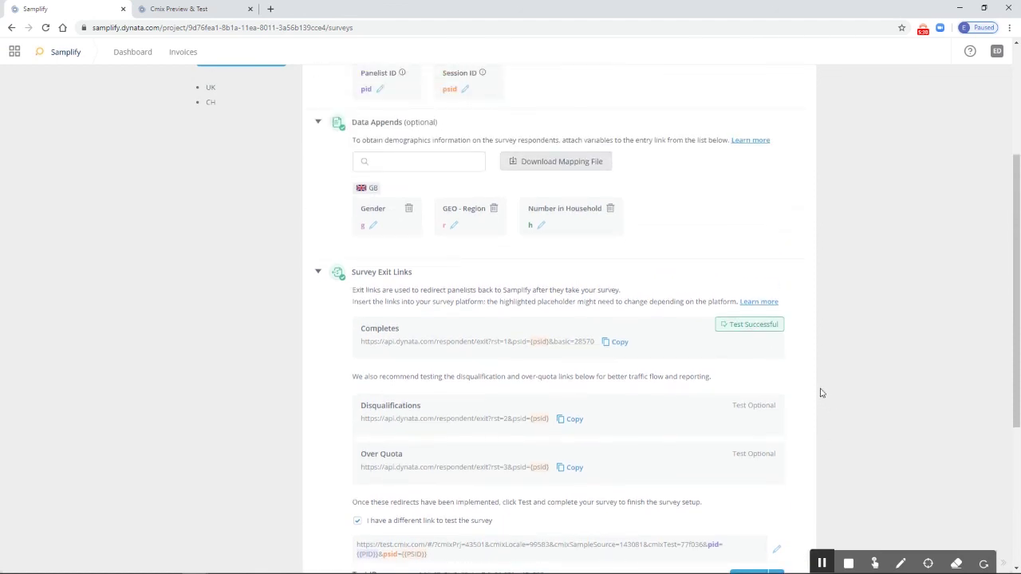
{"action": "scroll", "coordinate": [816, 283], "scroll_direction": "up", "scroll_amount": 1}
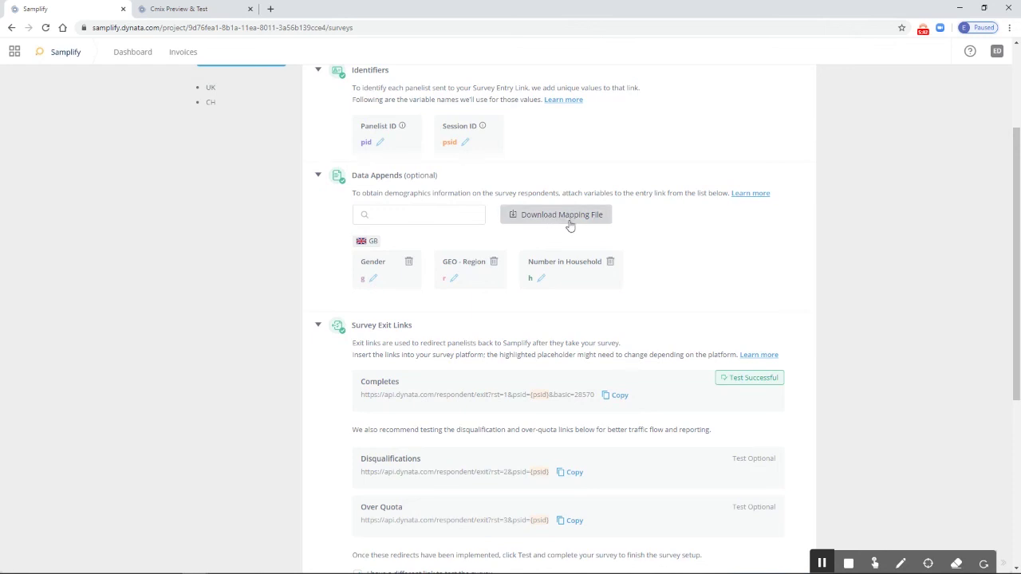
{"action": "scroll", "coordinate": [778, 271], "scroll_direction": "down", "scroll_amount": 2}
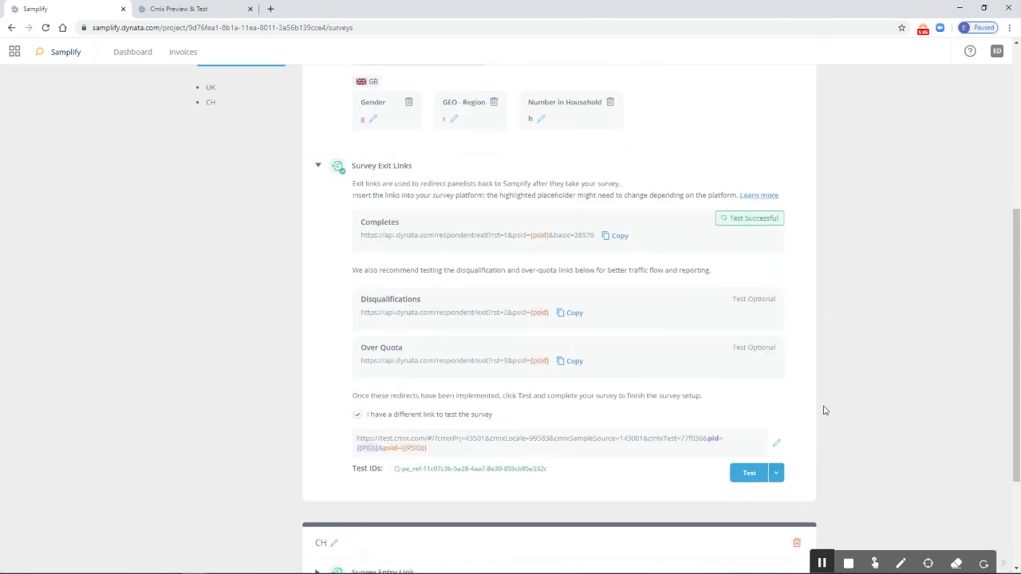
{"action": "scroll", "coordinate": [826, 410], "scroll_direction": "up", "scroll_amount": 4}
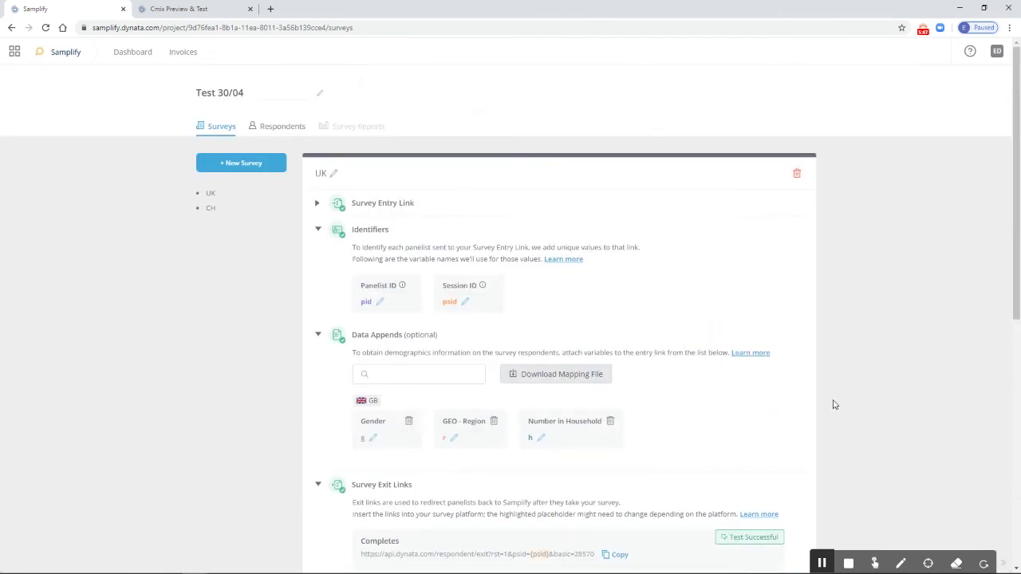
Return to the Samplify Dashboard showing all four projects.
{"action": "left_click", "coordinate": [137, 60]}
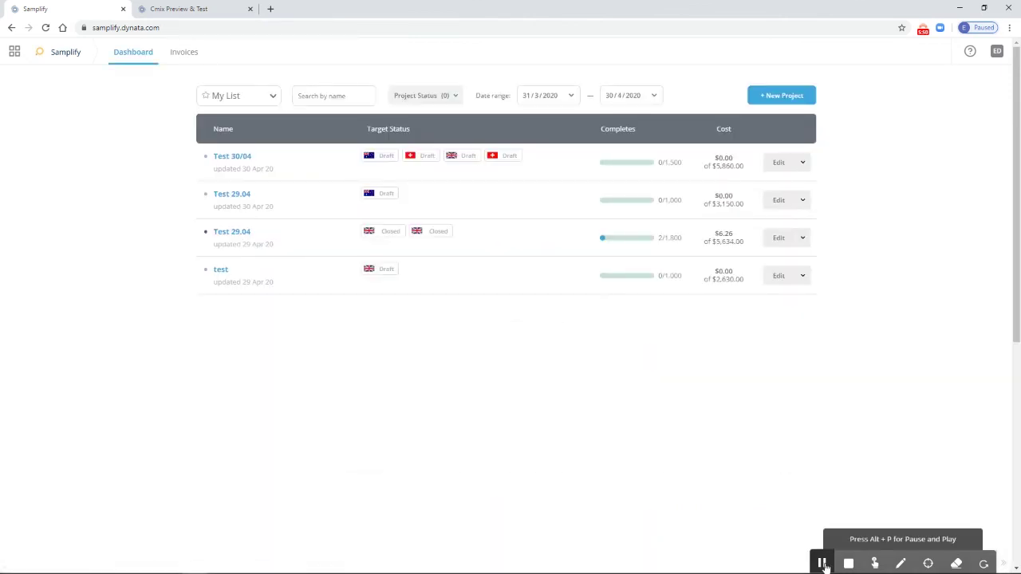